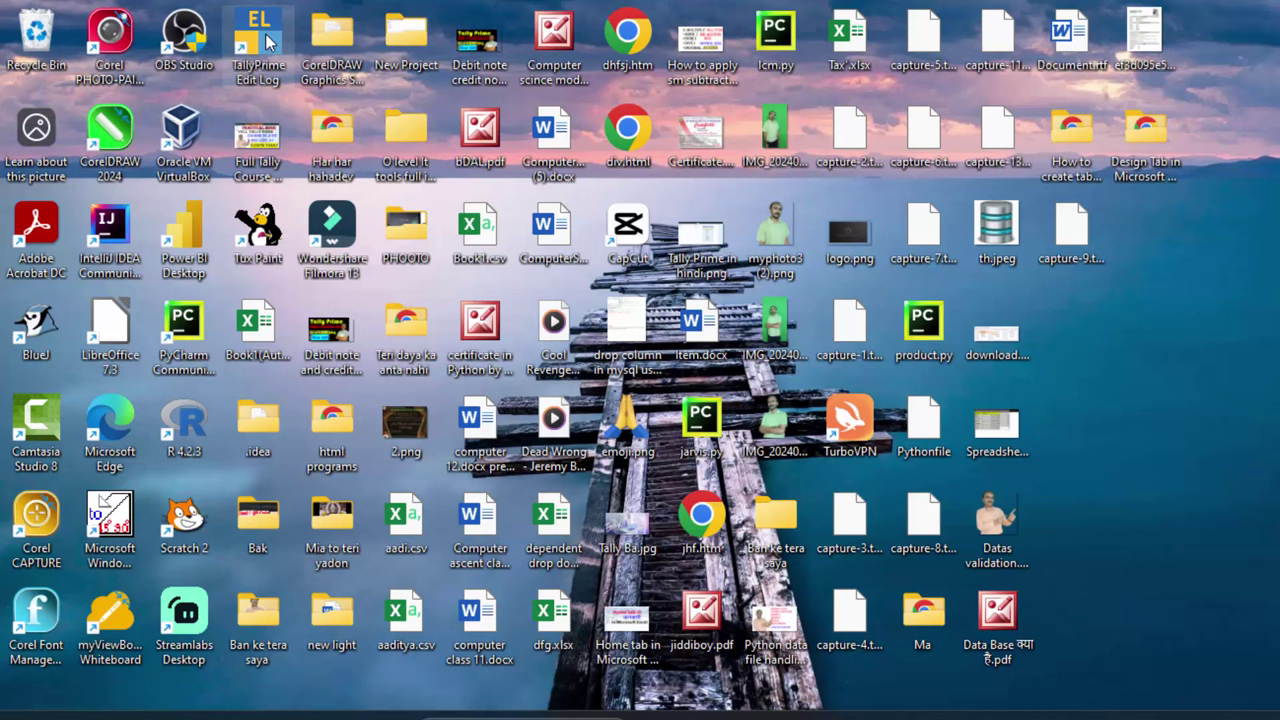
Launch TallyPrime Edit Log in educational mode and start creating a new ledger for My Shop1
double_click(268, 42)
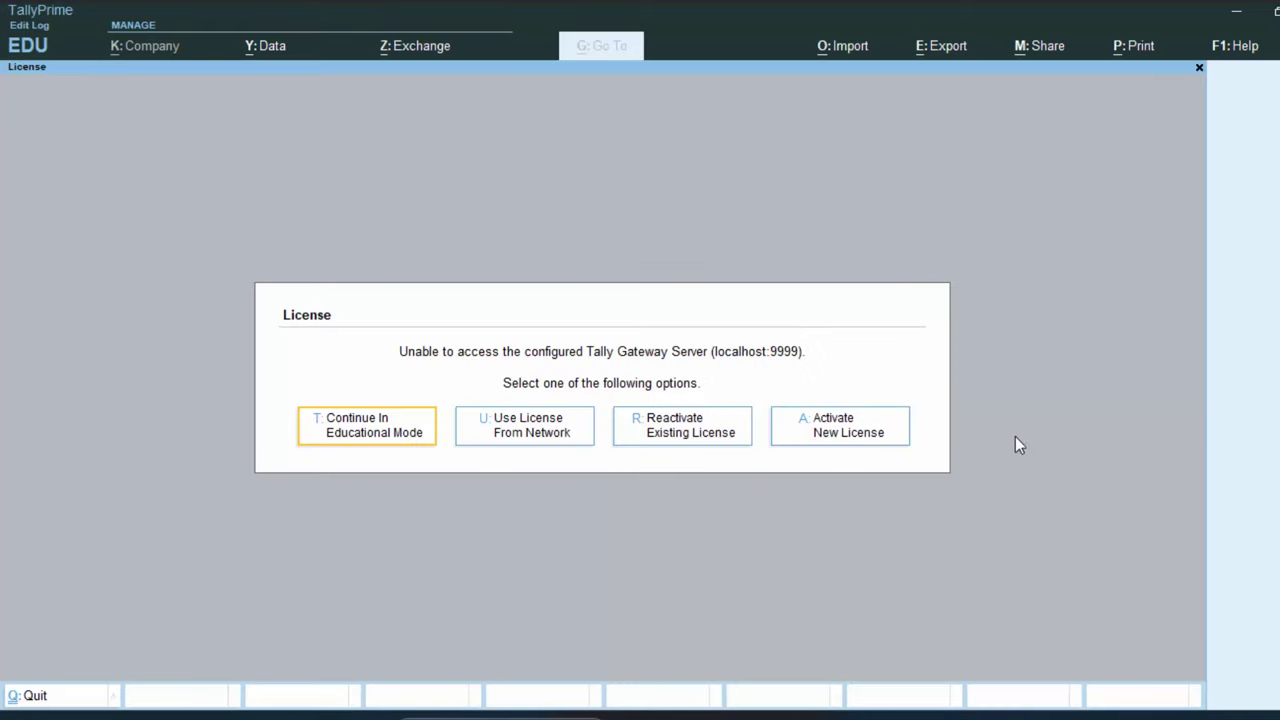
left_click(411, 432)
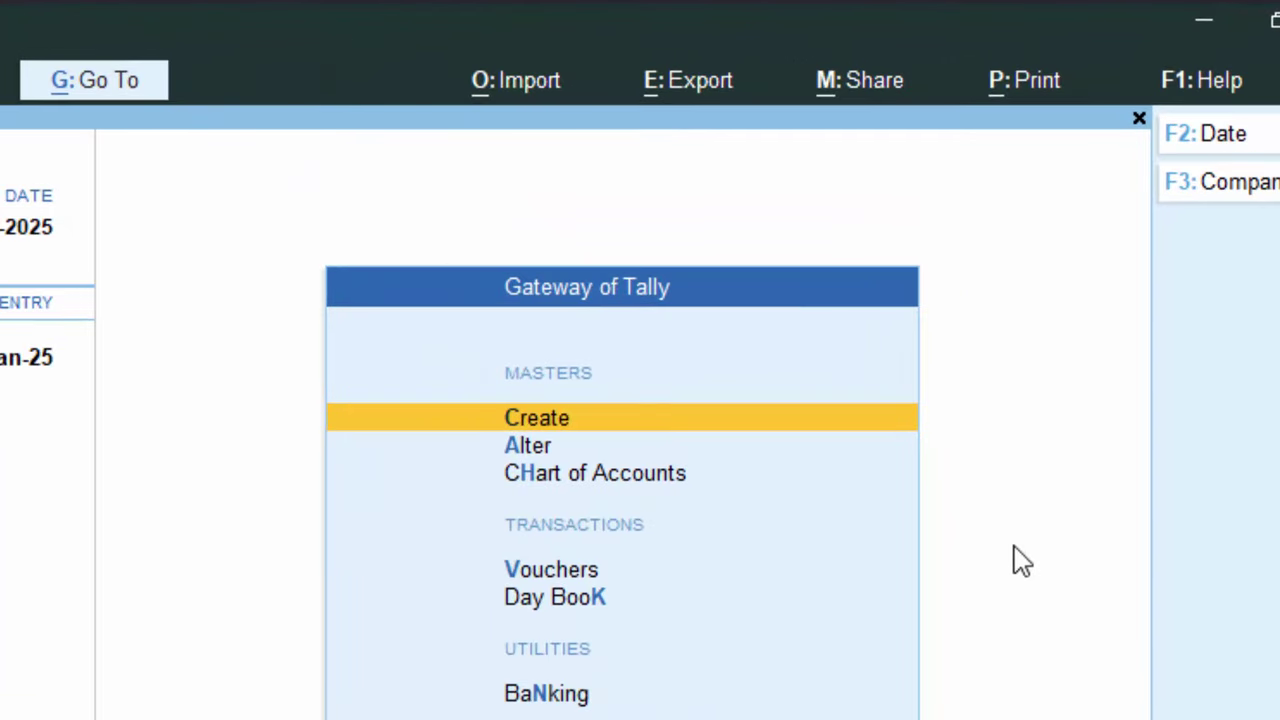
left_click(588, 424)
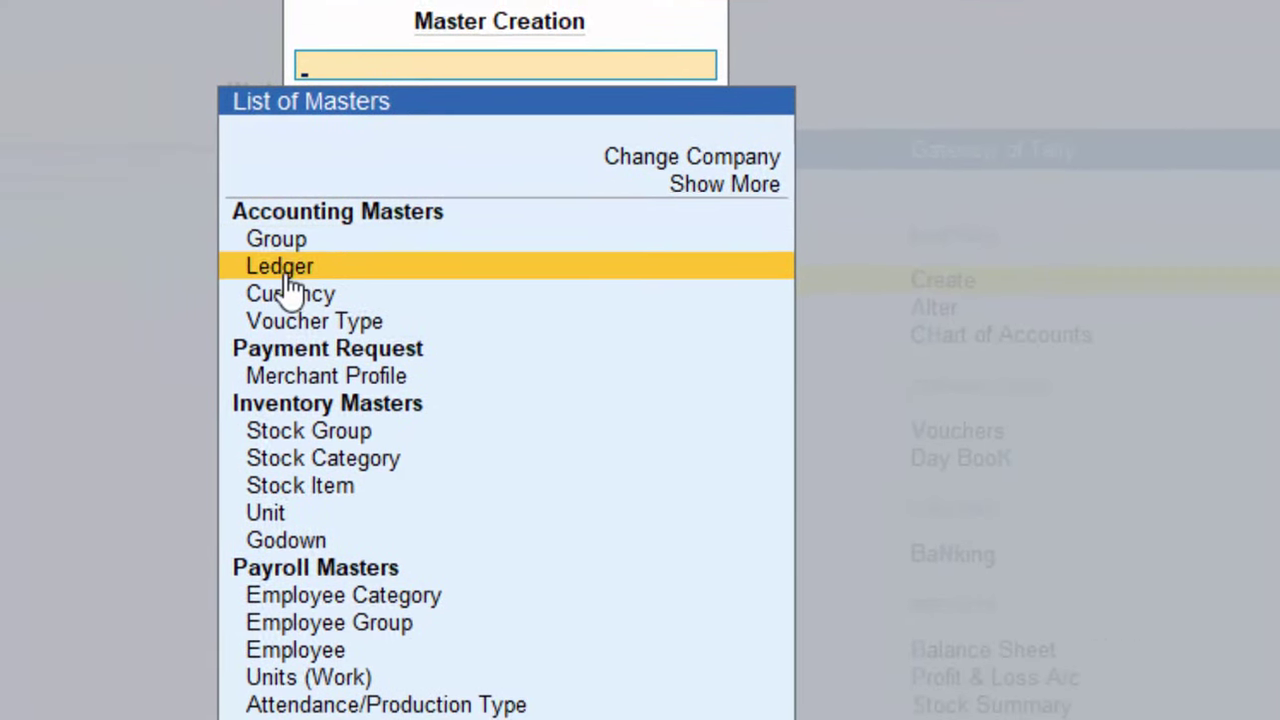
left_click(120, 343)
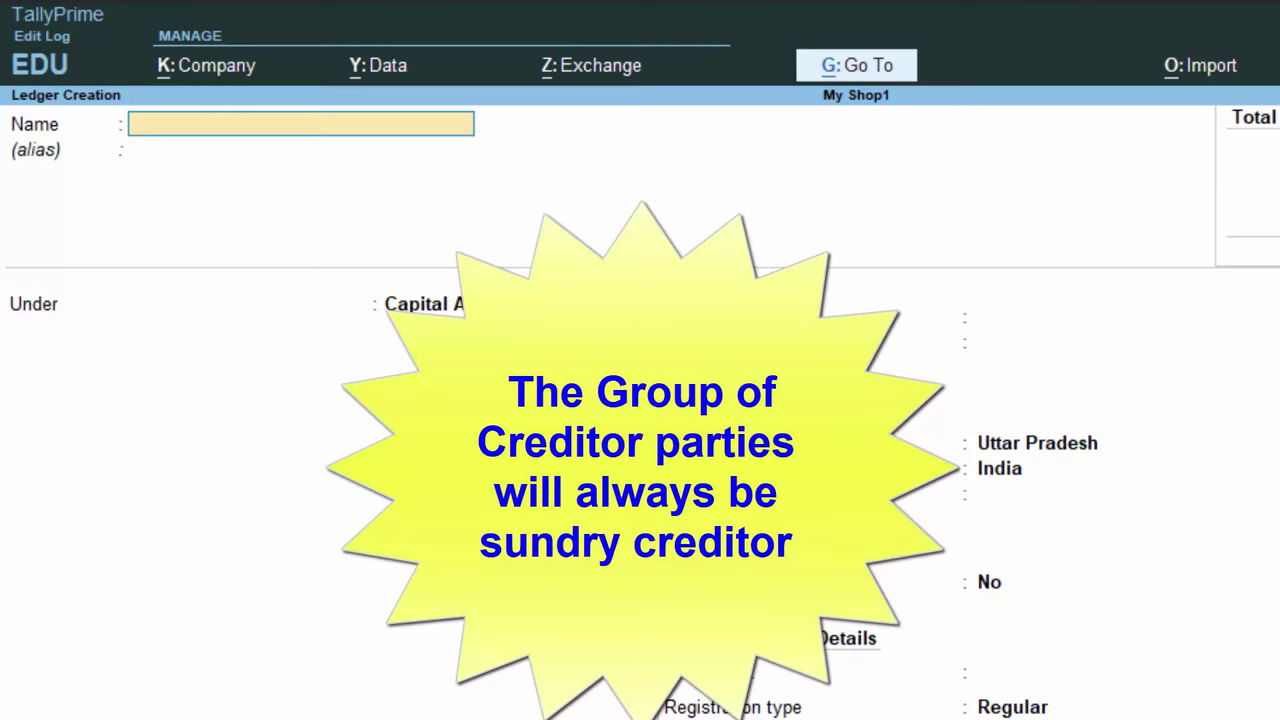
Name the new ledger Supplier 9 and leave its alias empty
type("Supplier 1")
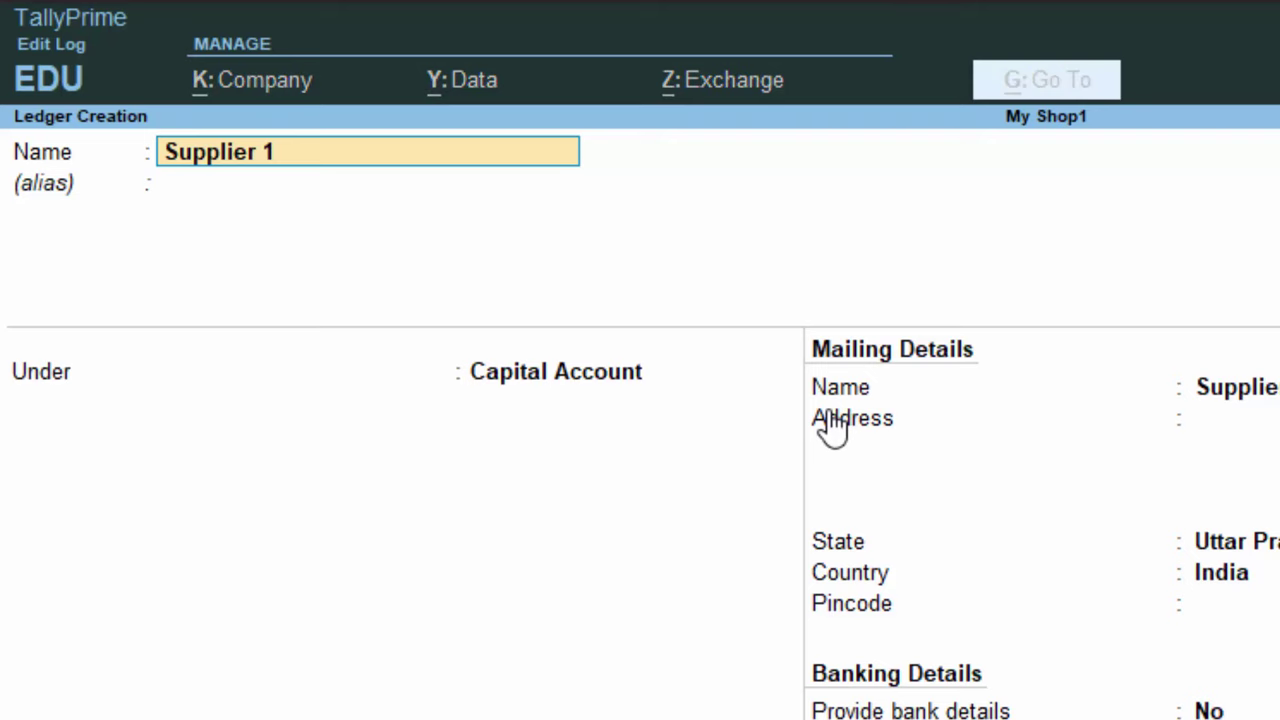
key("BackSpace")
key("BackSpace")
type("9")
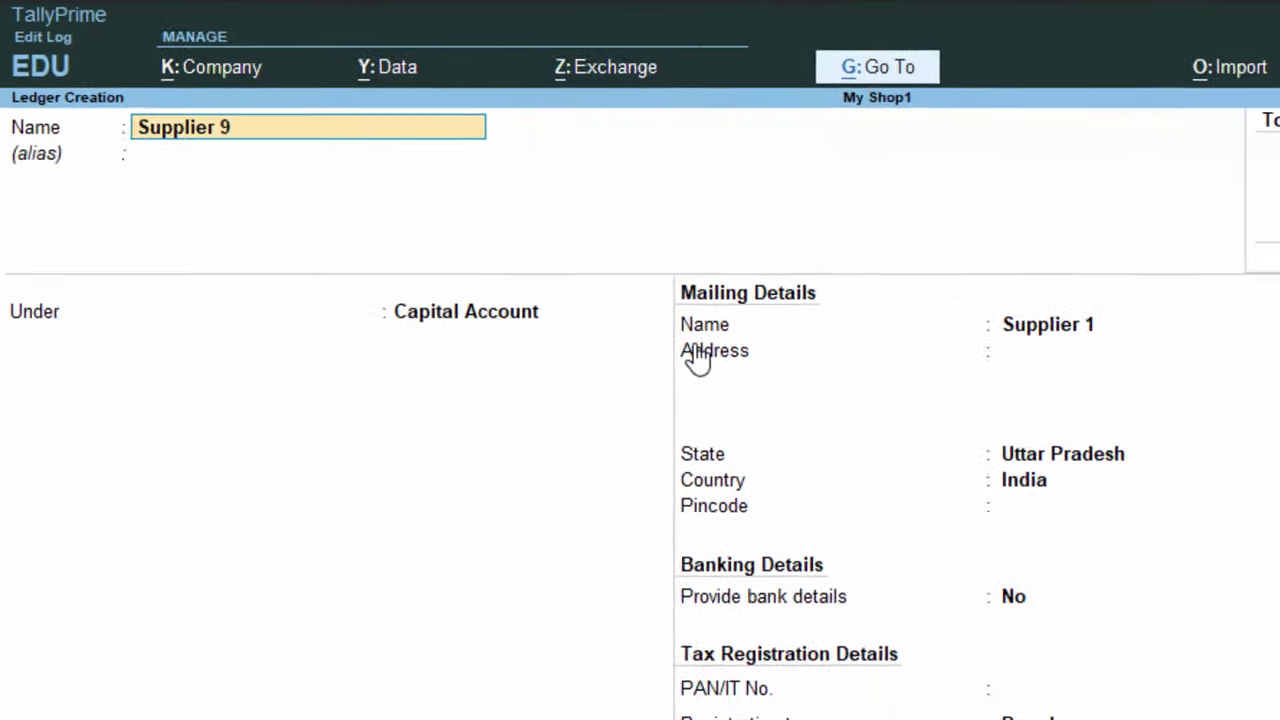
key("Return")
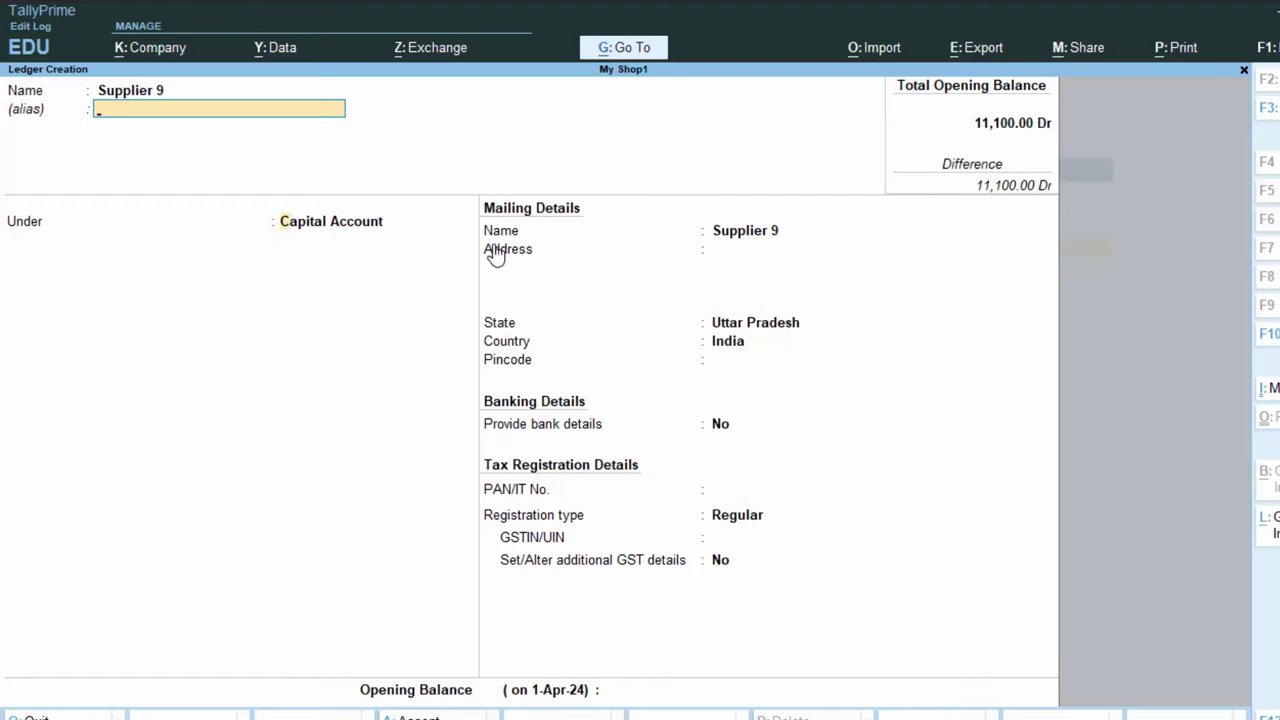
key("Return")
Place the Supplier 9 ledger under the Sundry Creditors group
type("S")
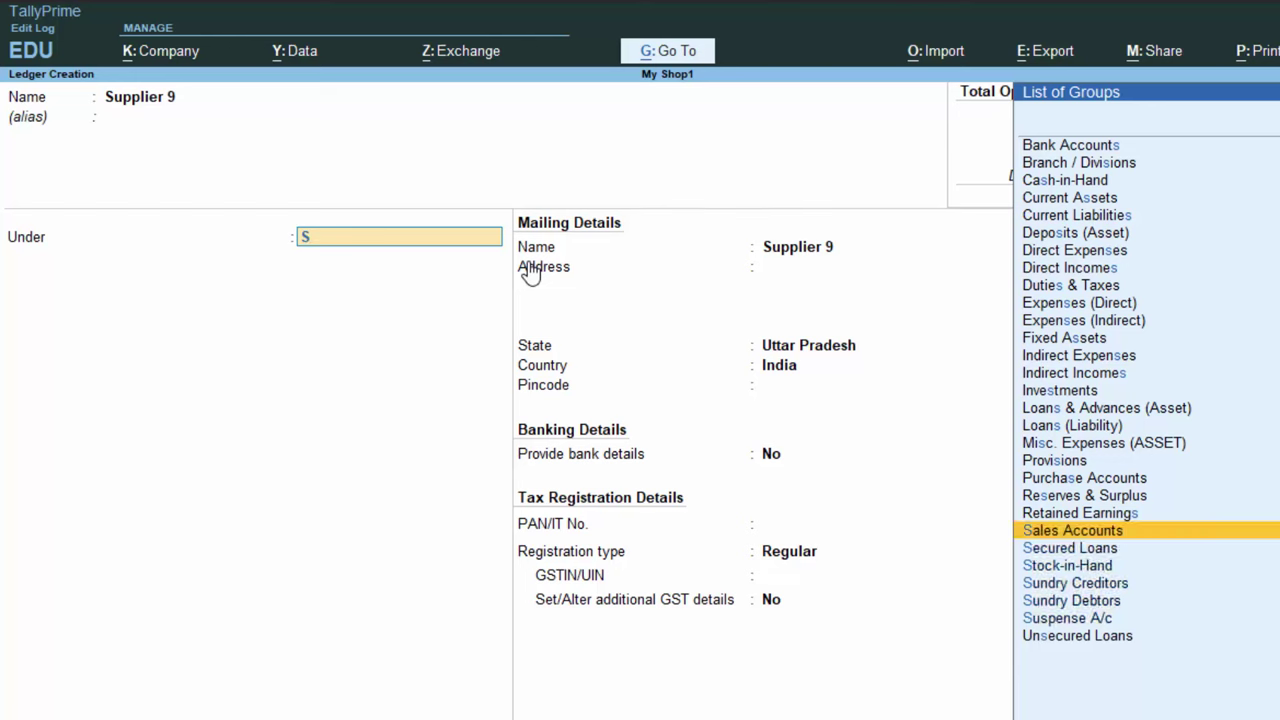
key("Down")
key("Down")
key("Down")
key("Return")
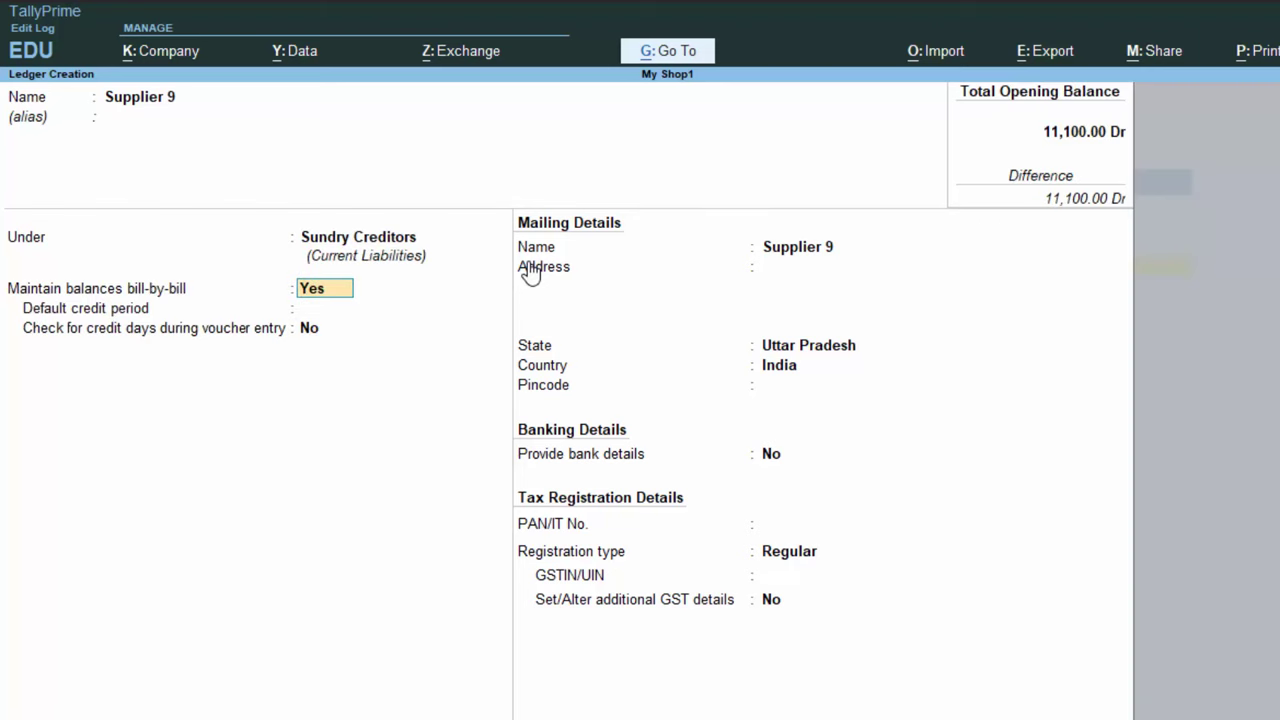
Keep the remaining billing, mailing, banking and tax defaults, leave the opening balance empty, and save the Supplier 9 ledger
key("Return")
key("Return")
key("Return")
key("Return")
key("Return")
key("Return")
key("Return")
key("Return")
key("Return")
key("Return")
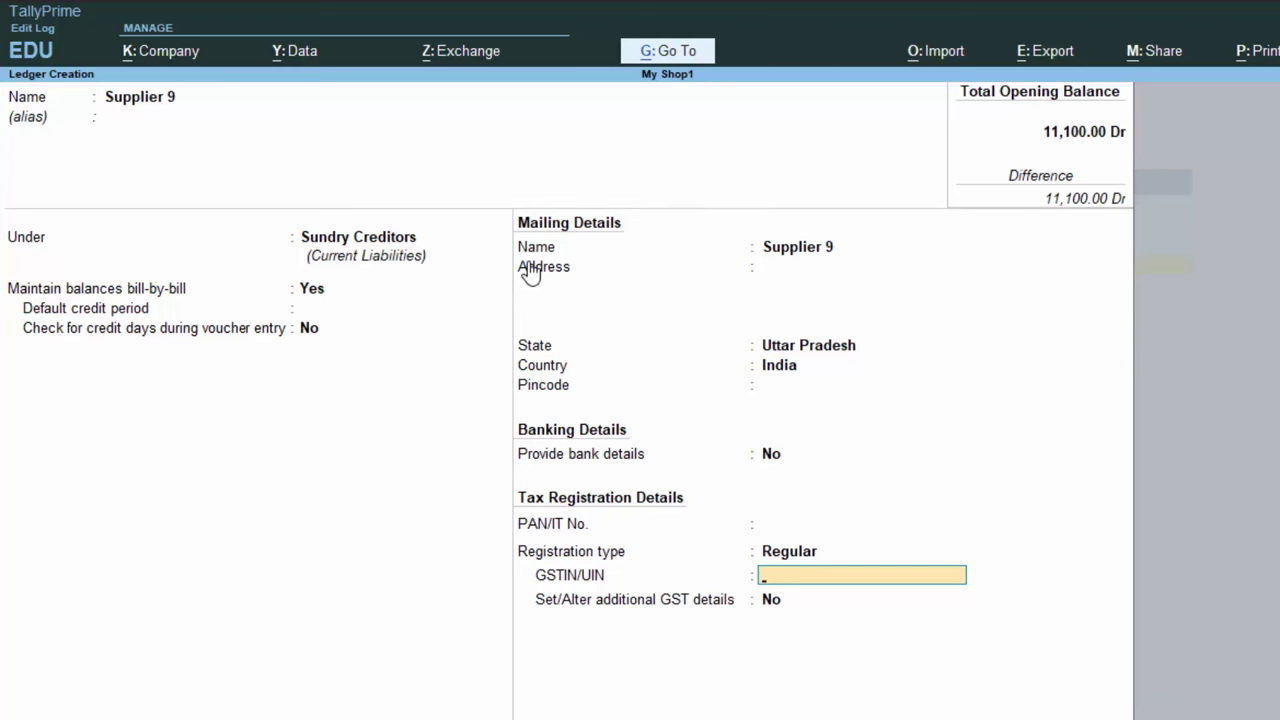
key("Return")
key("Return")
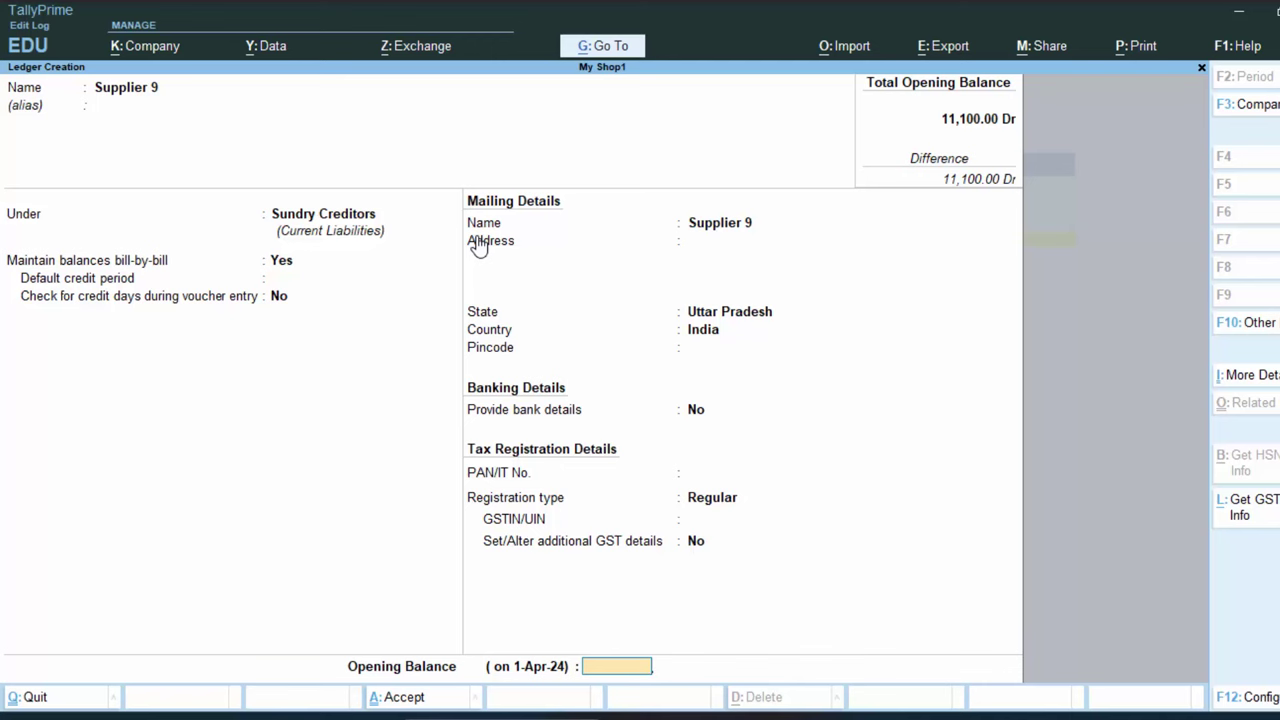
key("Return")
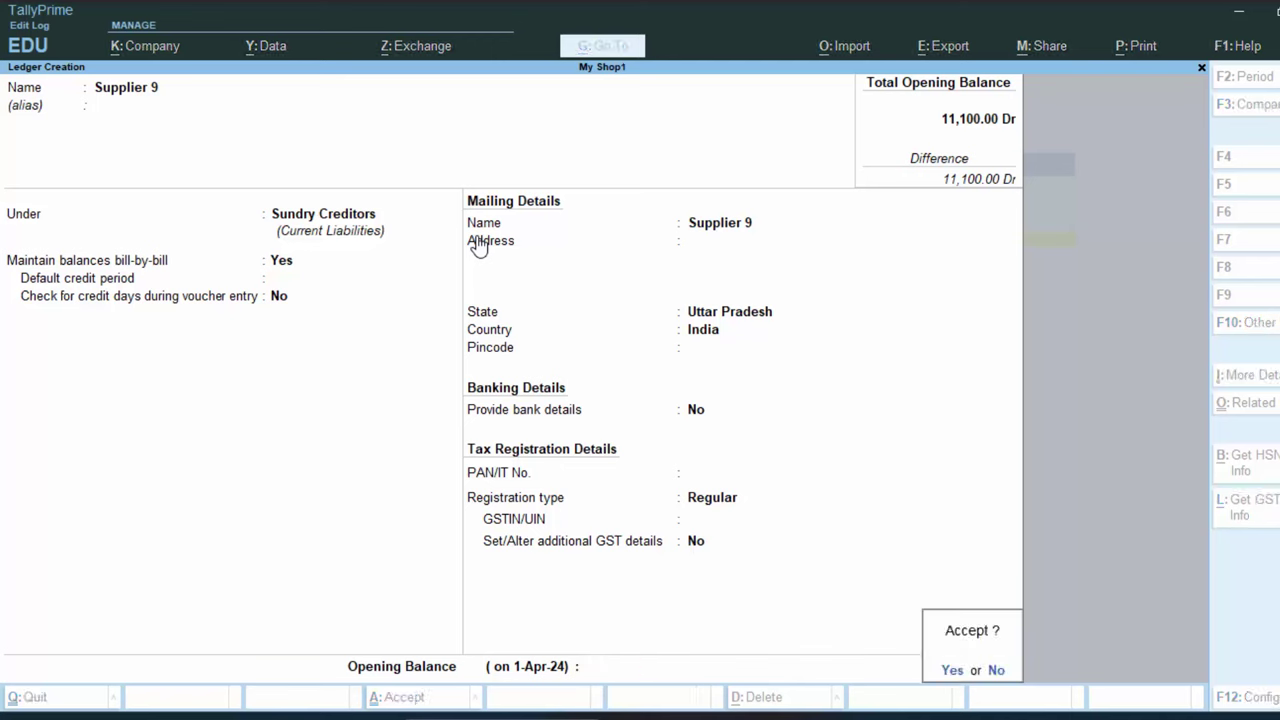
key("Return")
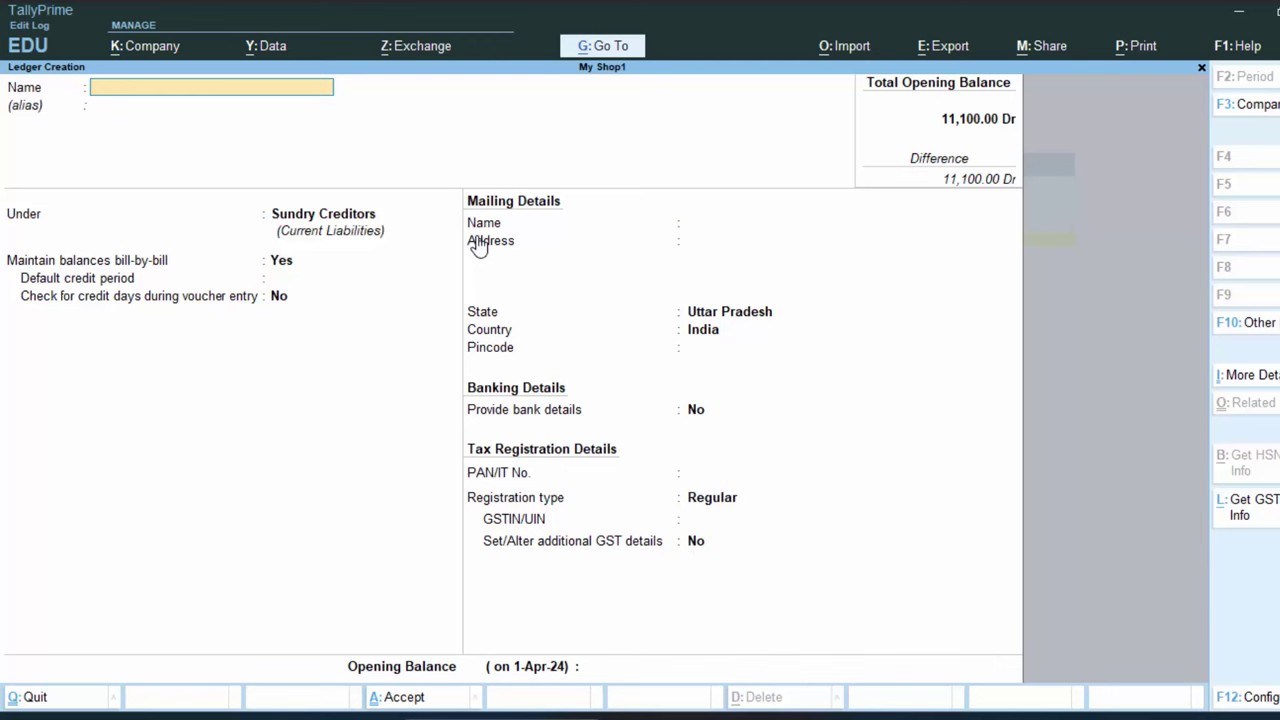
Enter the customer's name for a second ledger without an alias and place it under the Sundry Debtors group
type("Hitesh")
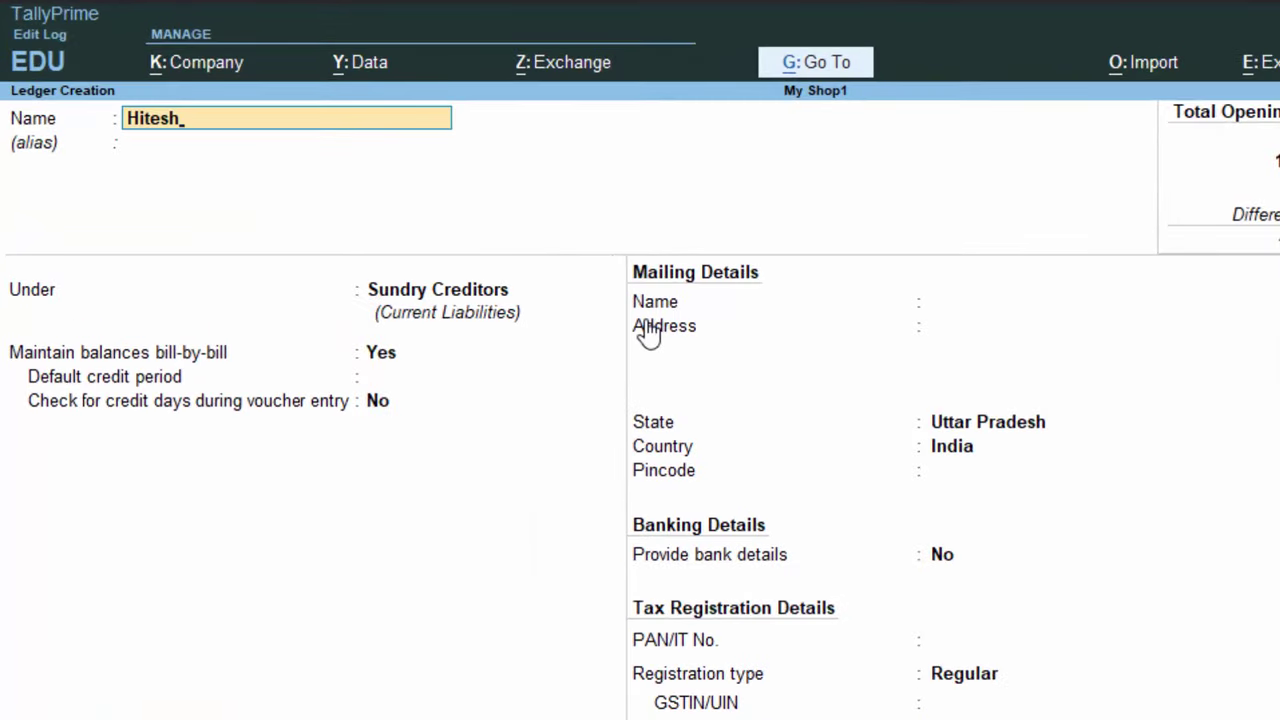
key("Return")
key("Return")
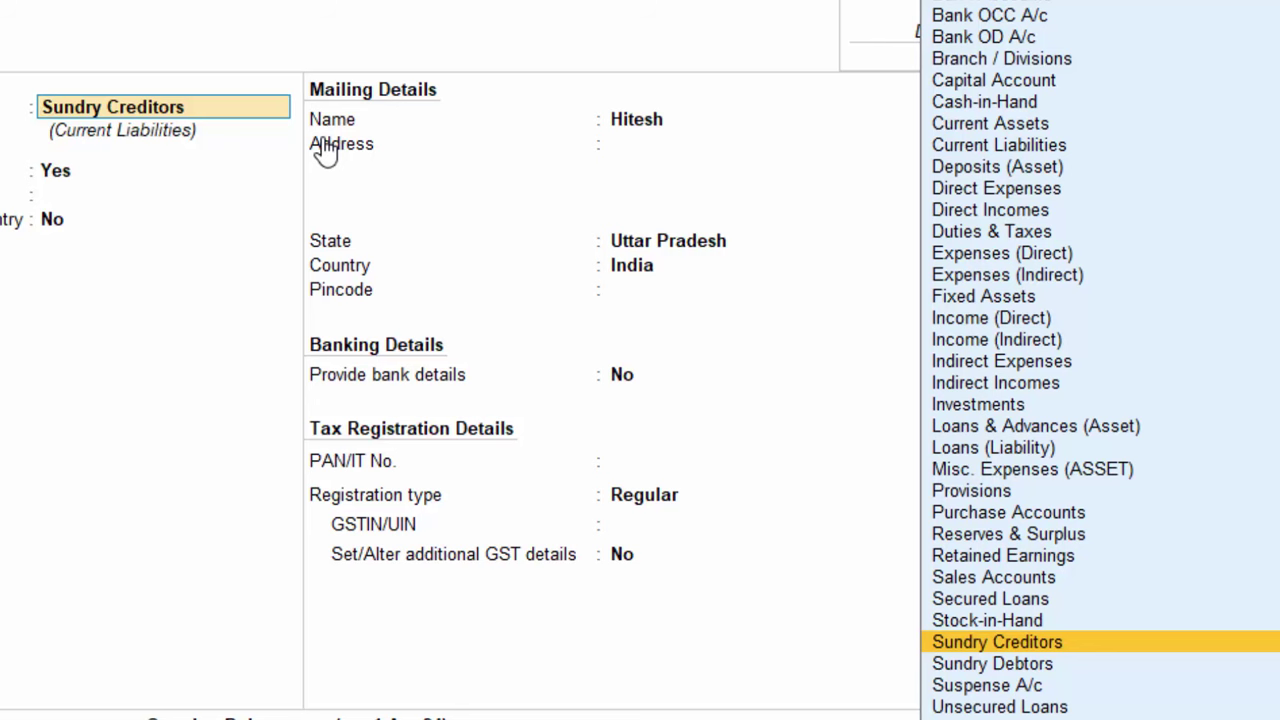
type("s")
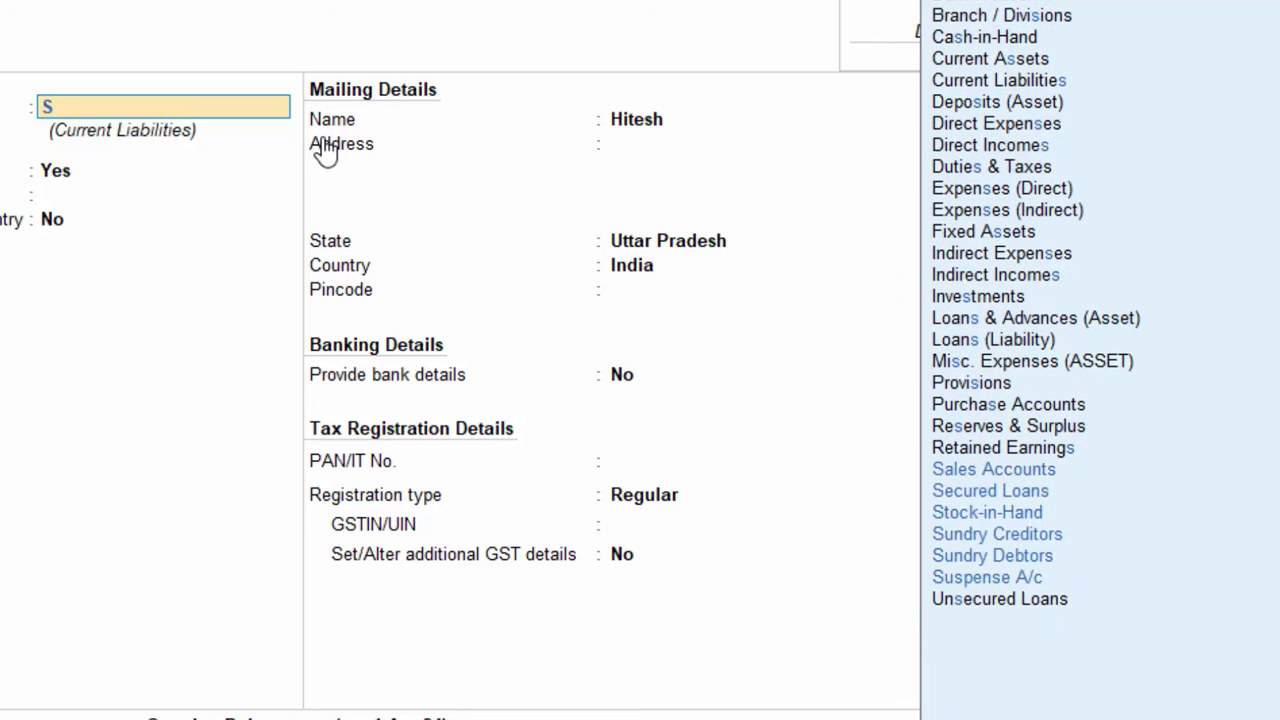
key("Down")
key("Down")
key("Down")
key("Down")
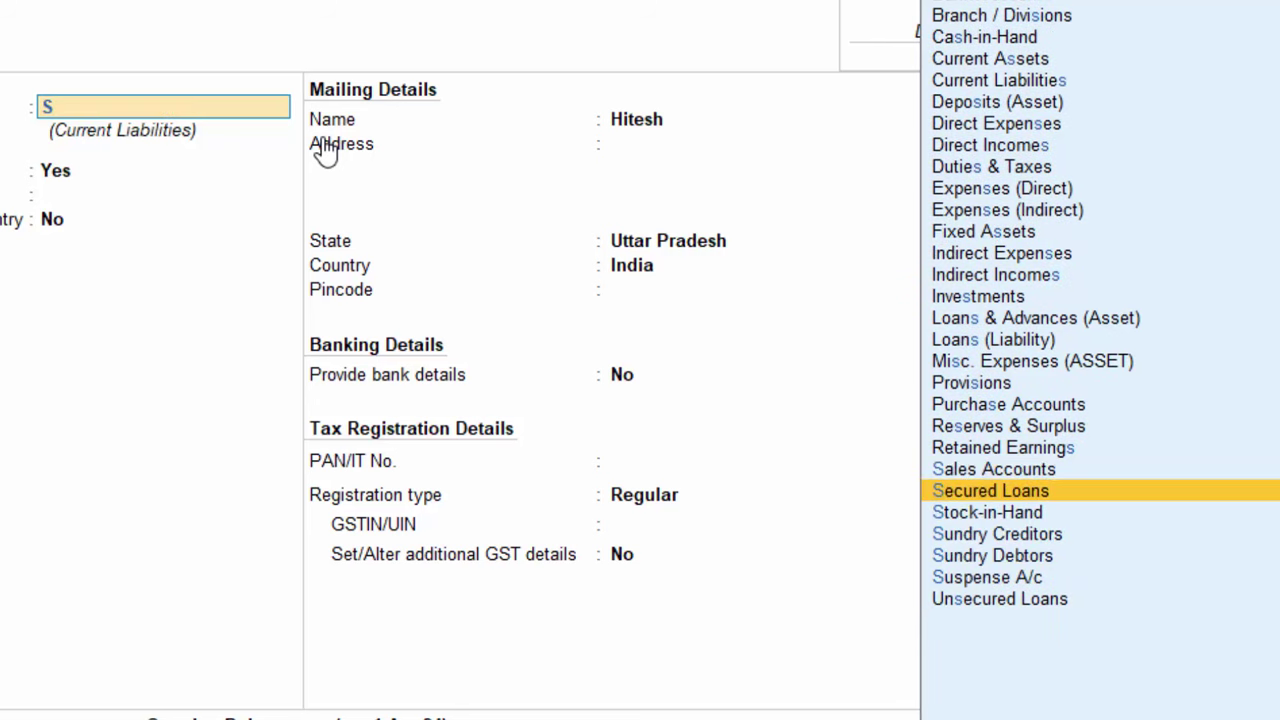
key("Down")
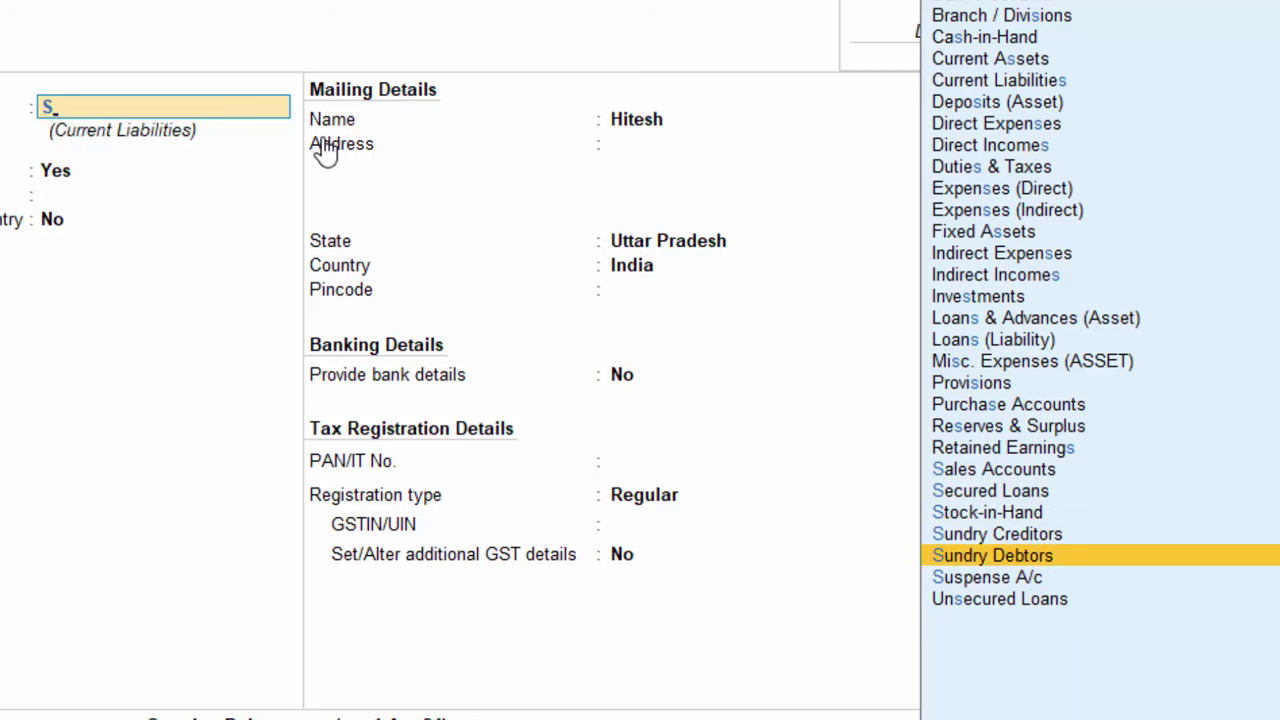
key("Return")
Save the customer ledger with its remaining default details and no opening balance, and return to the Gateway of Tally
key("Return")
key("Return")
key("Return")
key("Return")
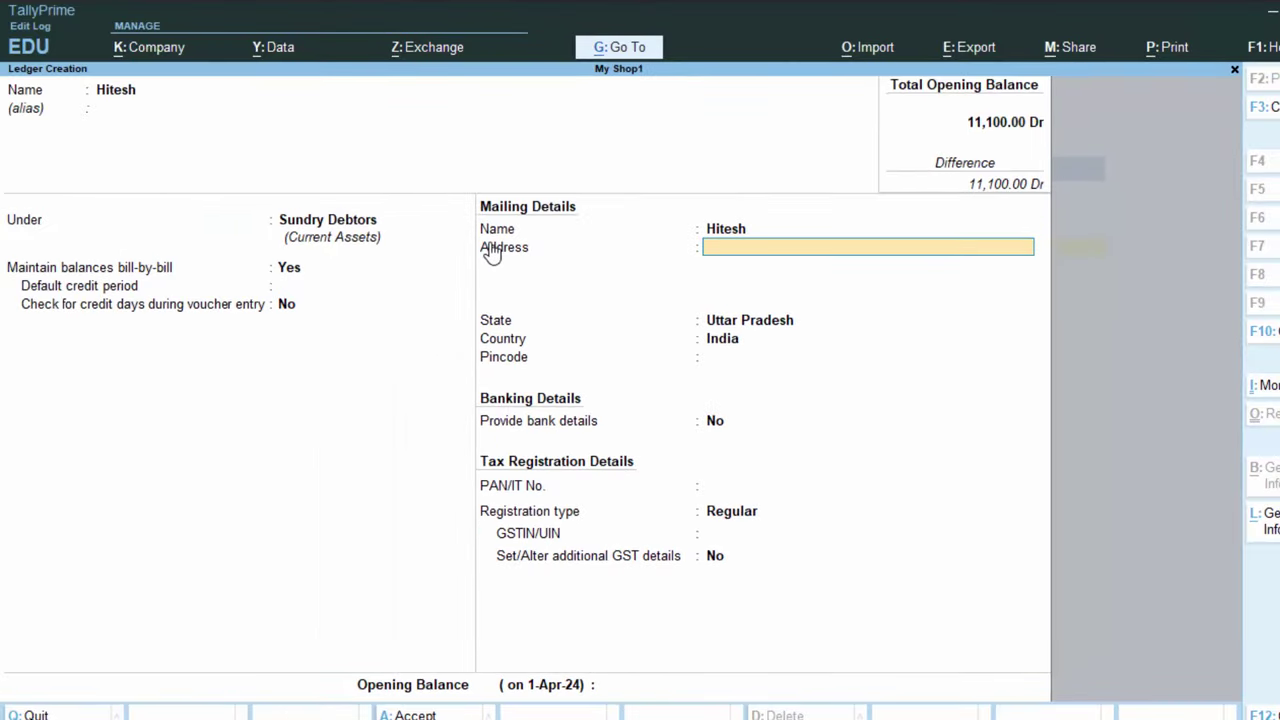
key("Return")
key("Return")
key("Return")
key("Return")
key("Return")
key("Return")
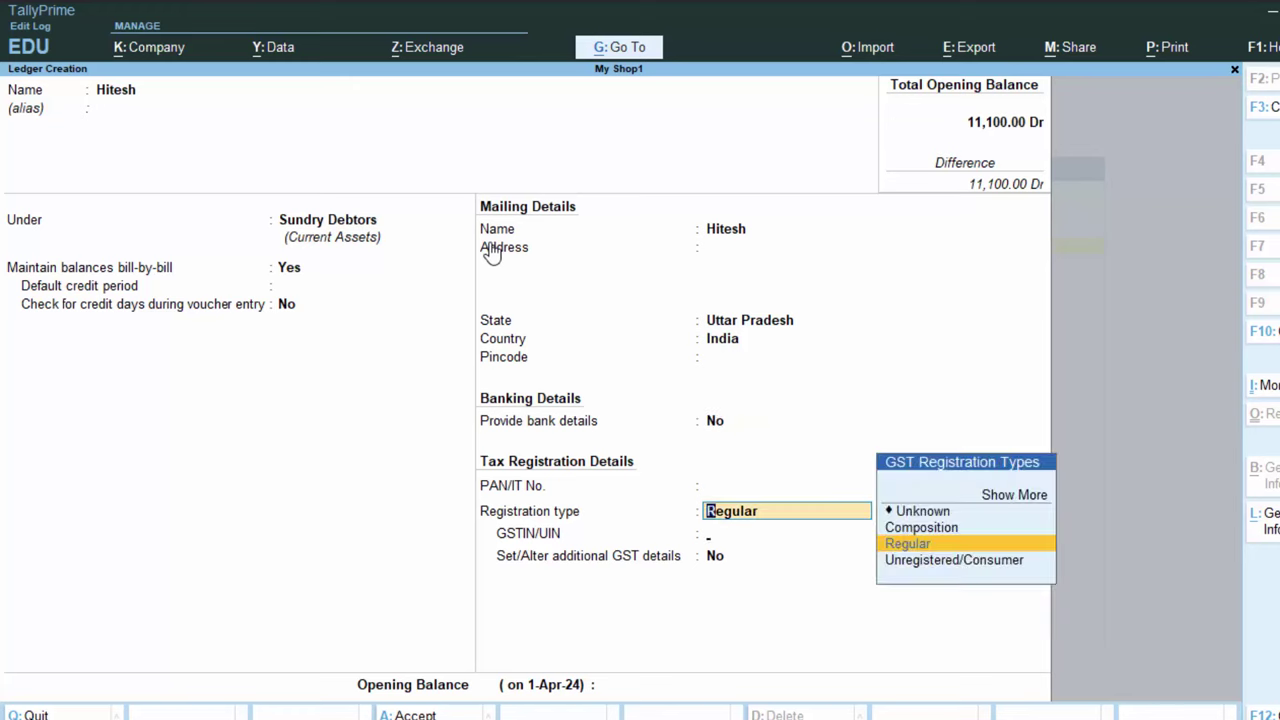
key("Return")
key("Return")
key("Return")
key("Return")
key("Return")
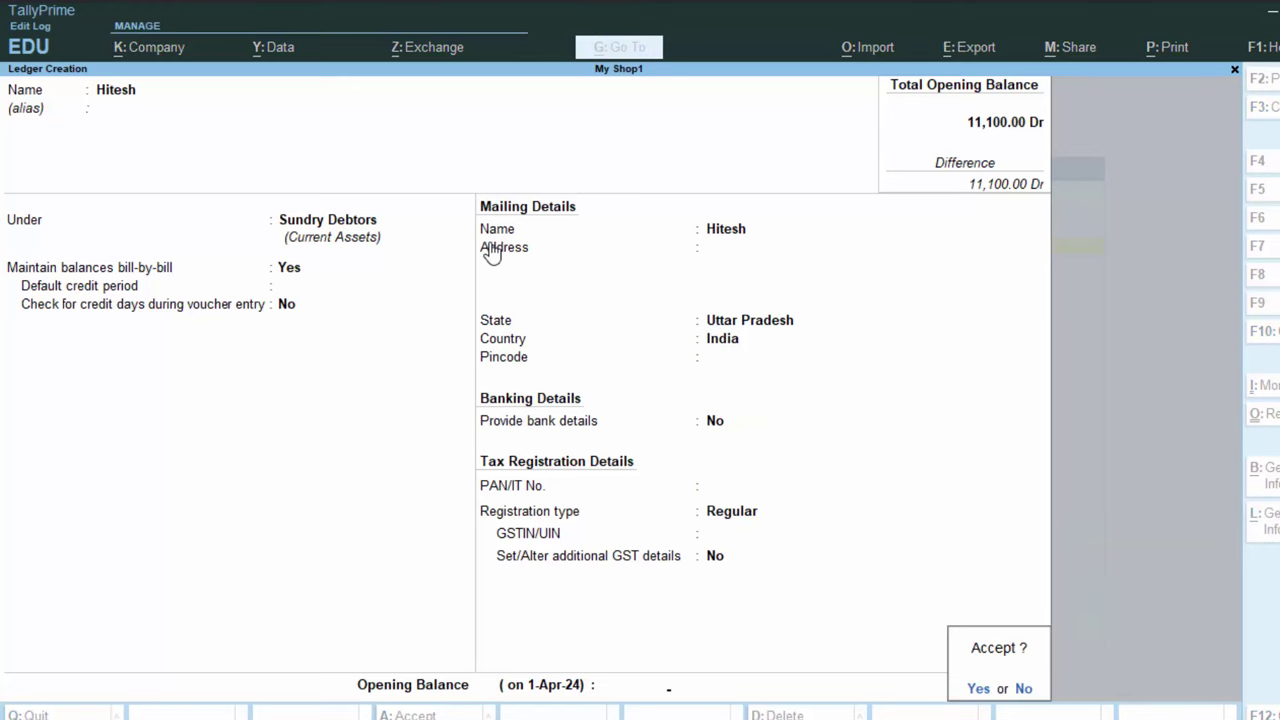
key("Return")
key("Escape")
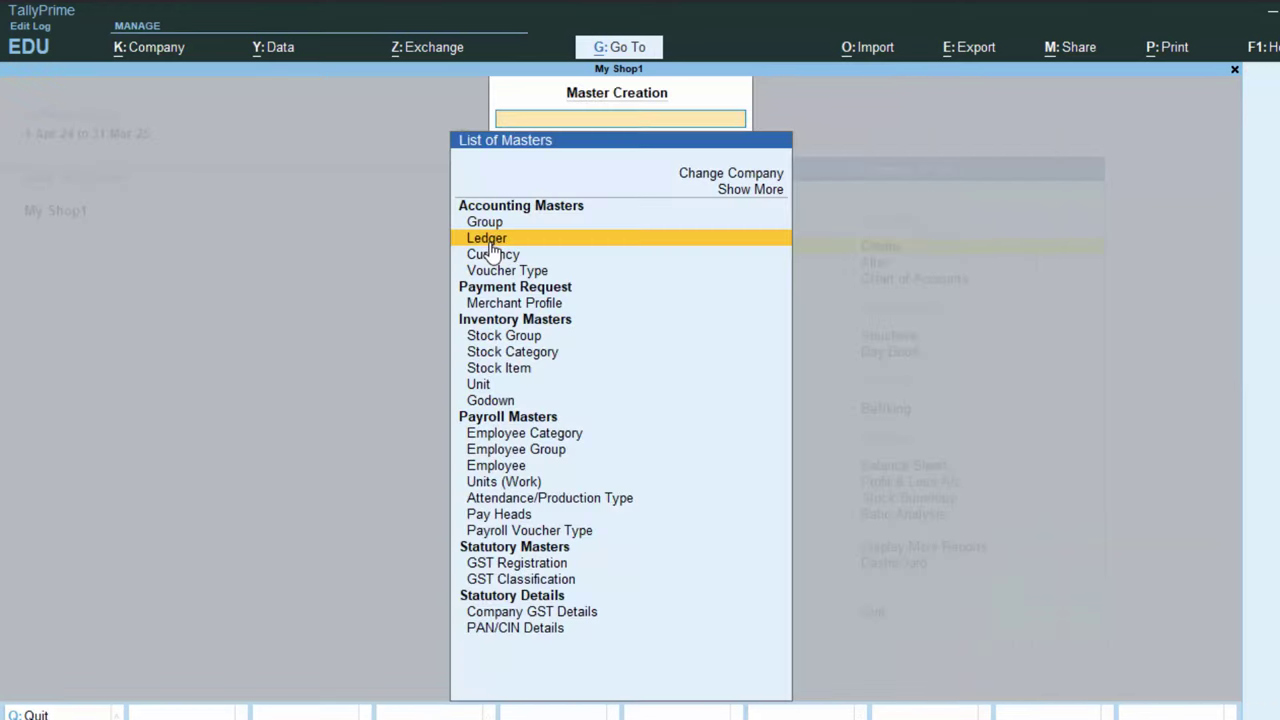
key("Escape")
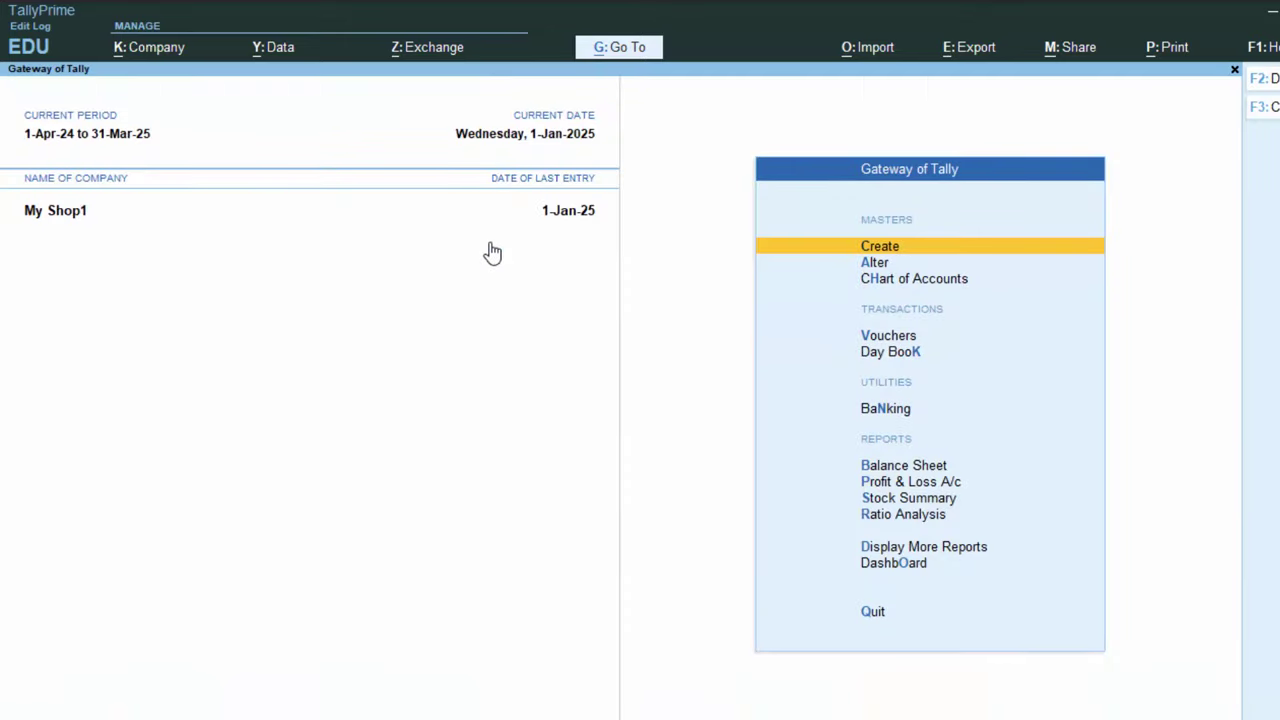
Start a purchase voucher with supplier invoice number 3434 dated 1-Jan-25
key("v")
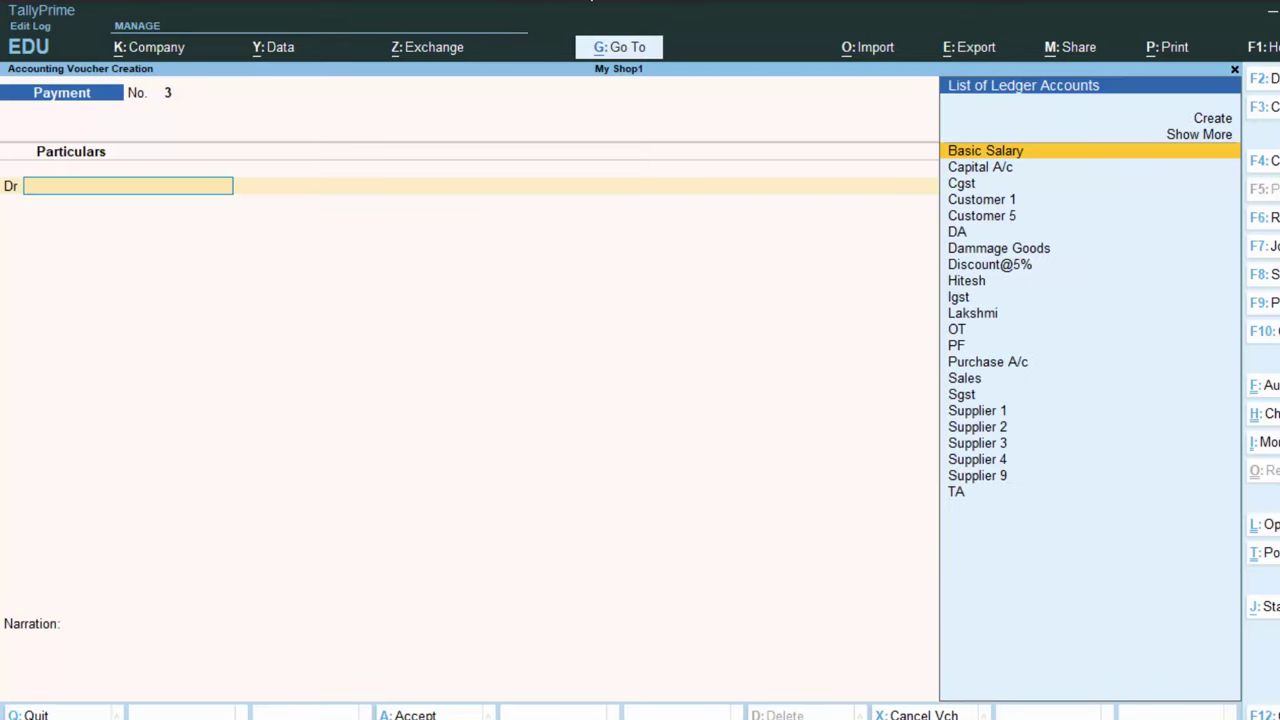
key("F9")
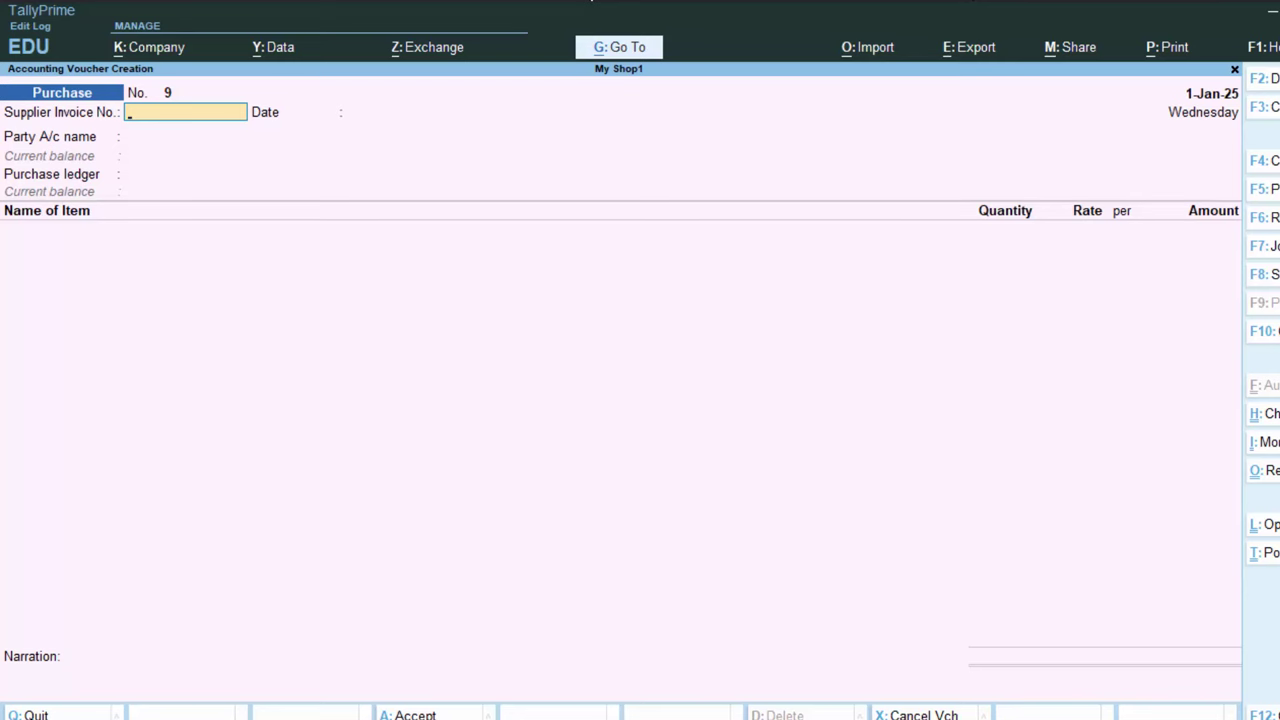
type("3434")
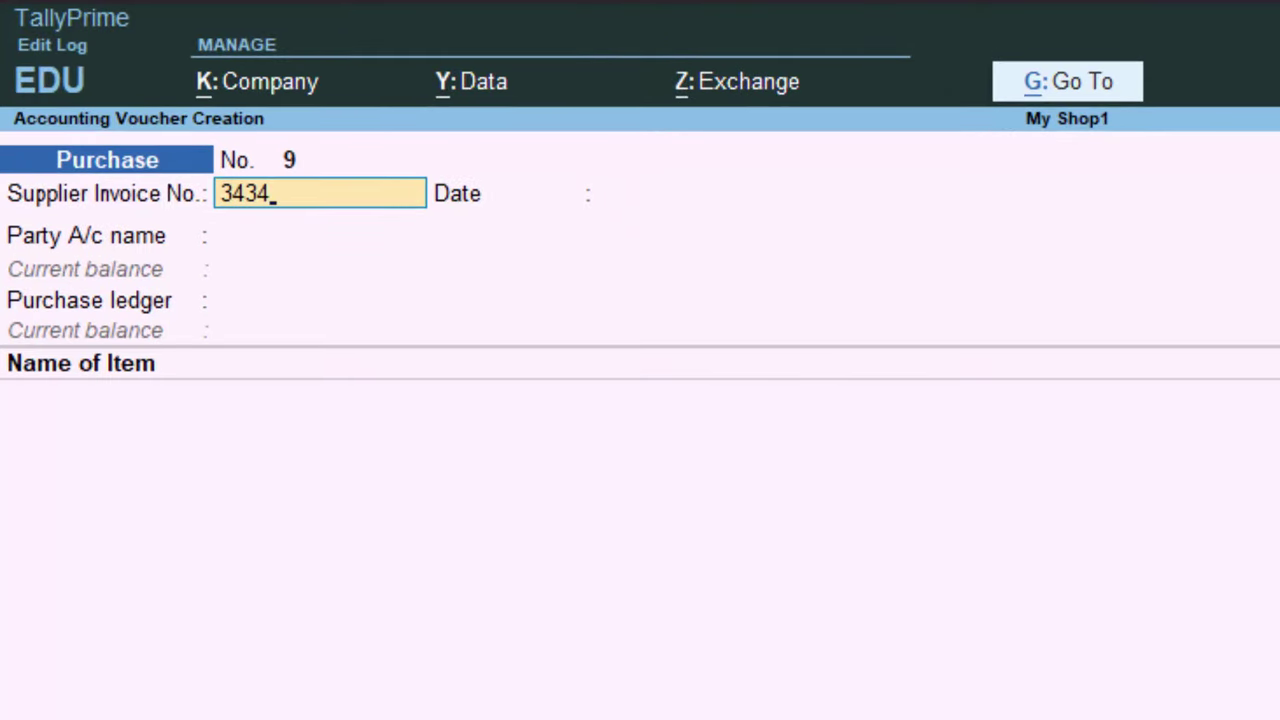
key("Return")
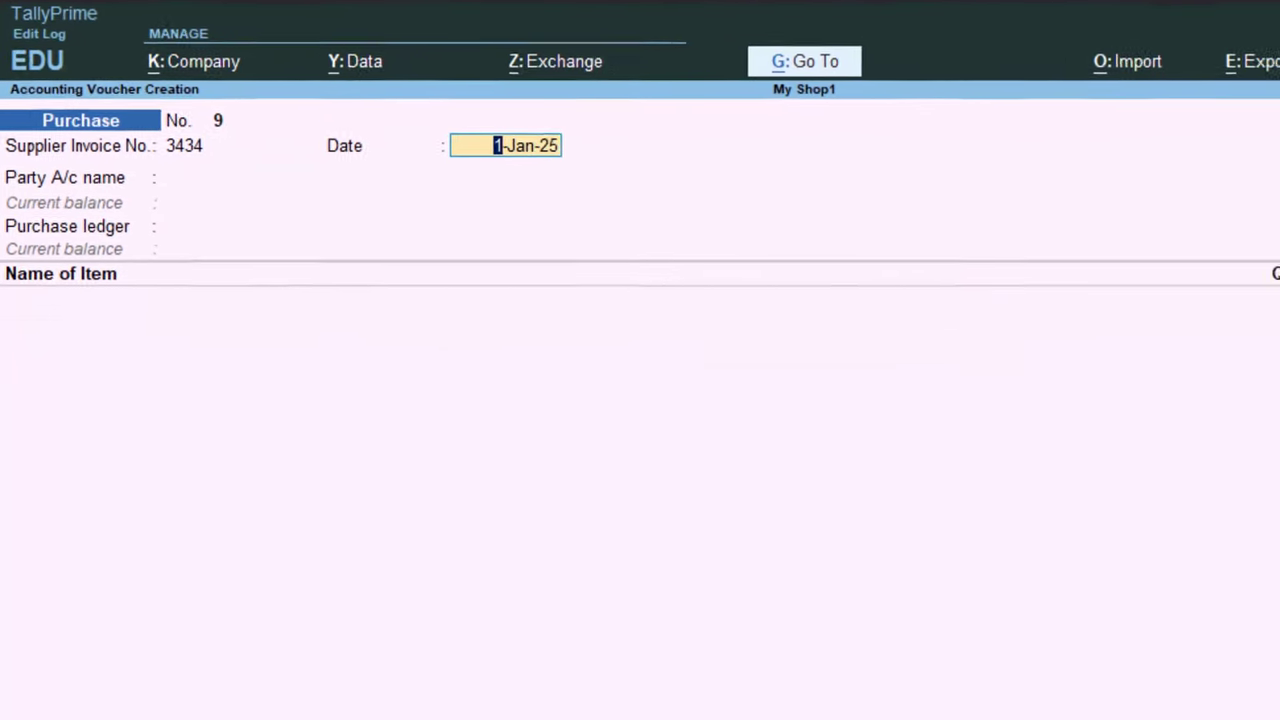
key("Return")
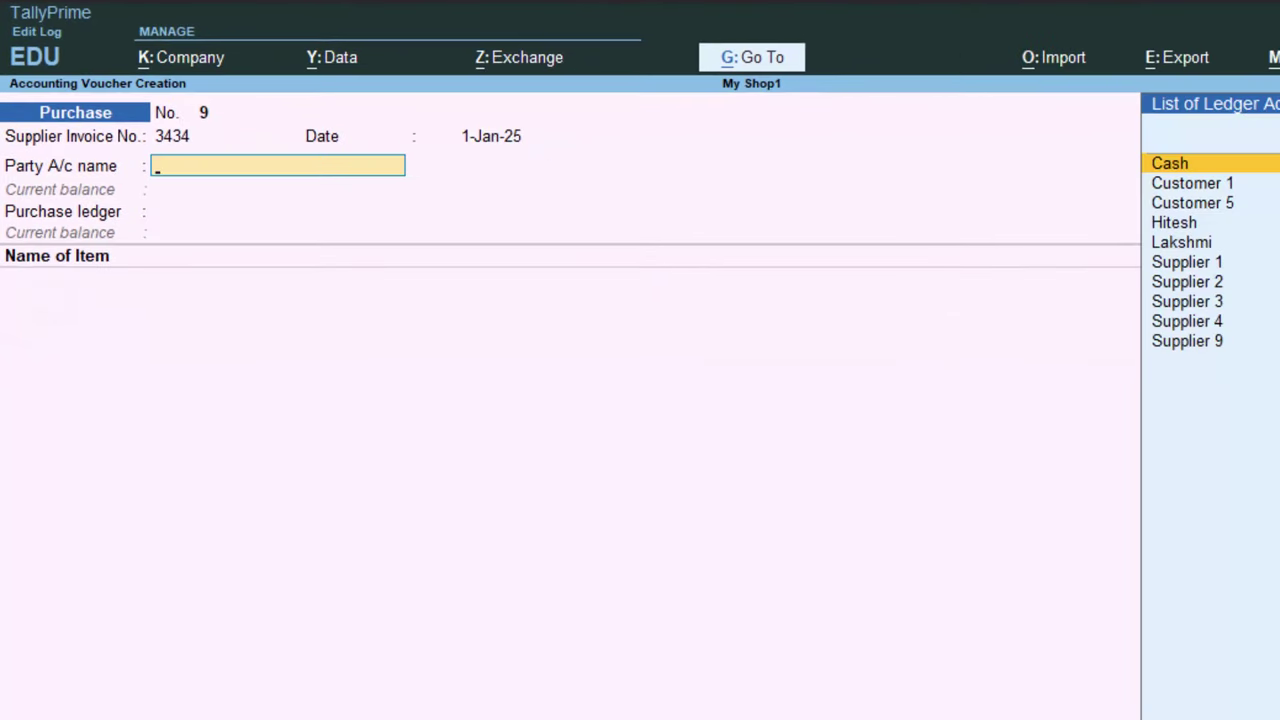
key("BackSpace")
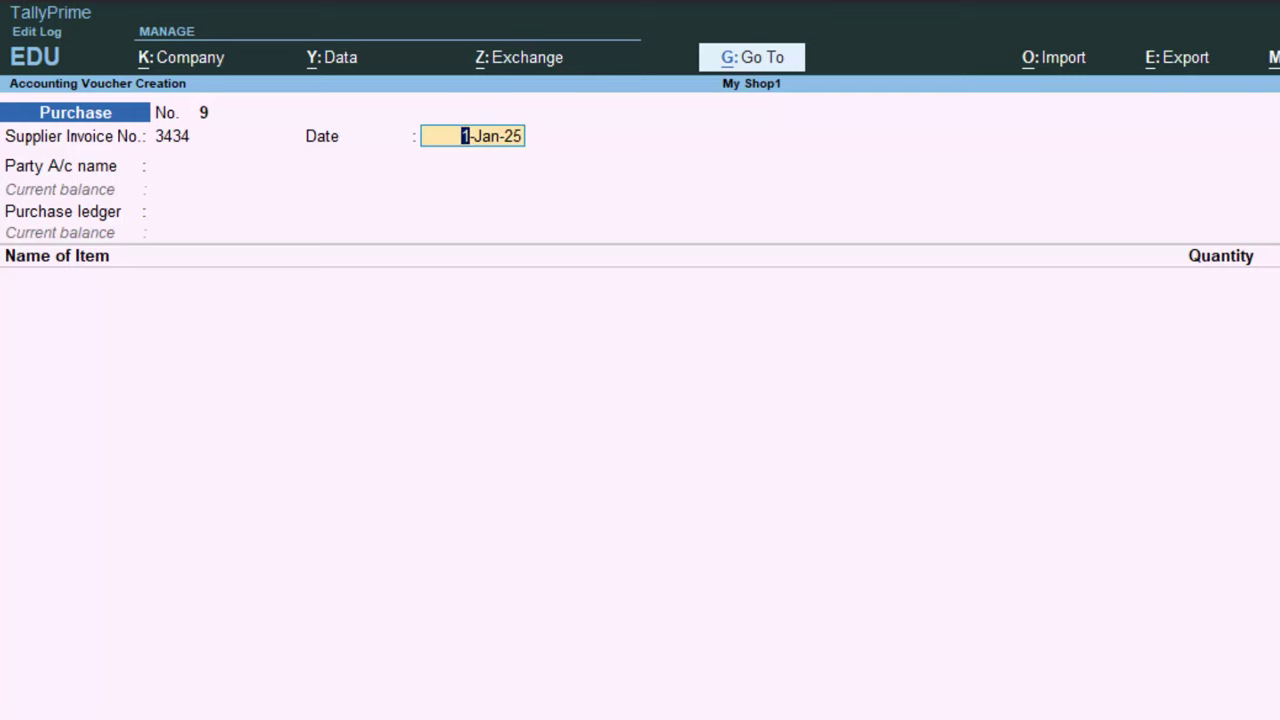
key("F2")
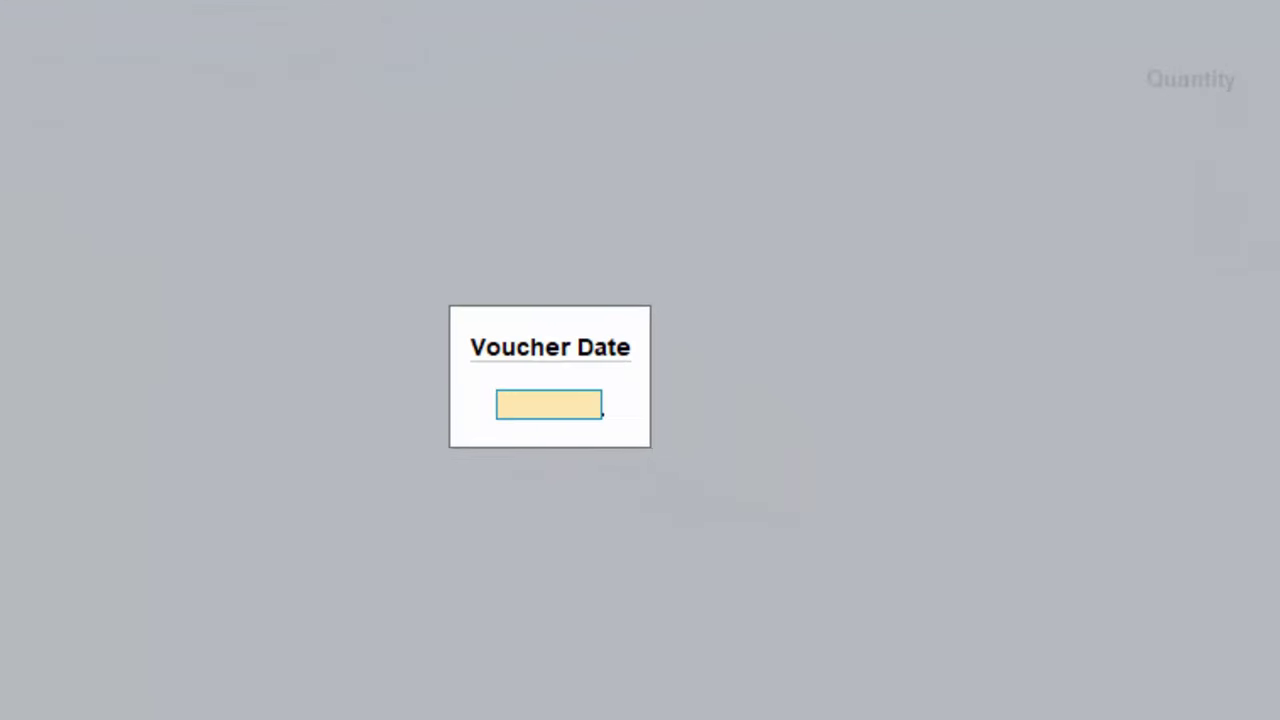
key("Escape")
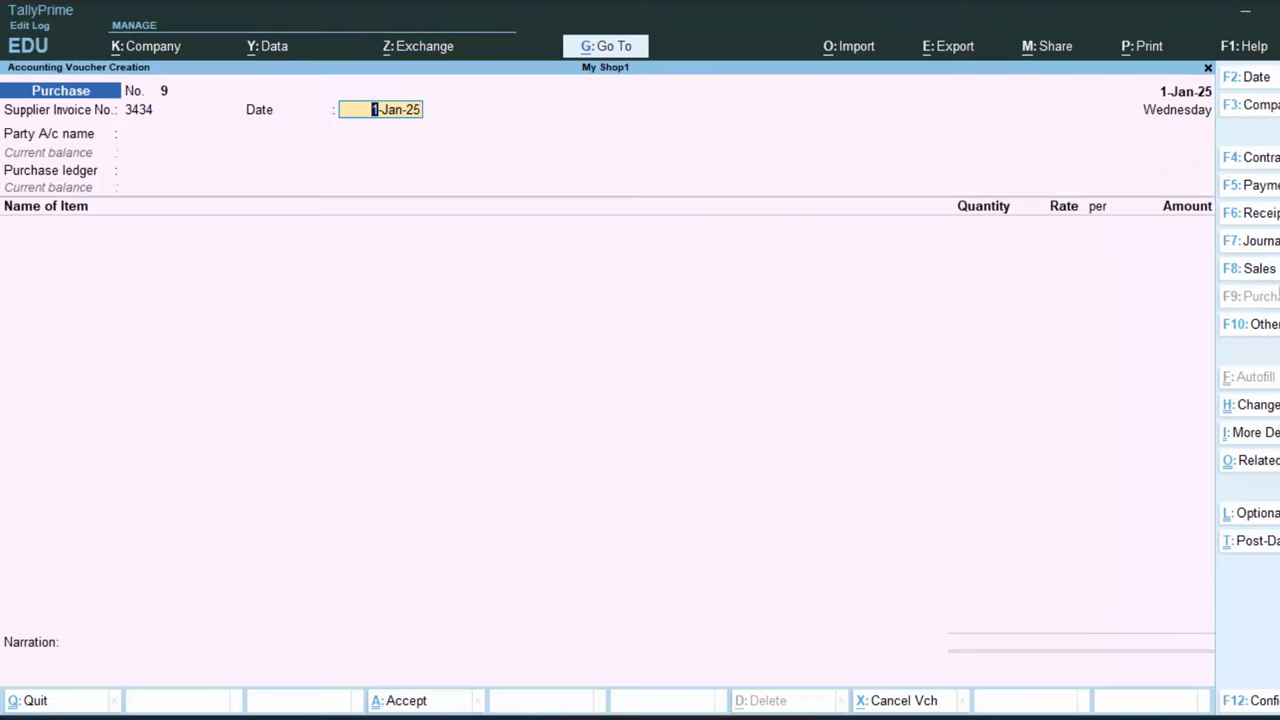
key("Return")
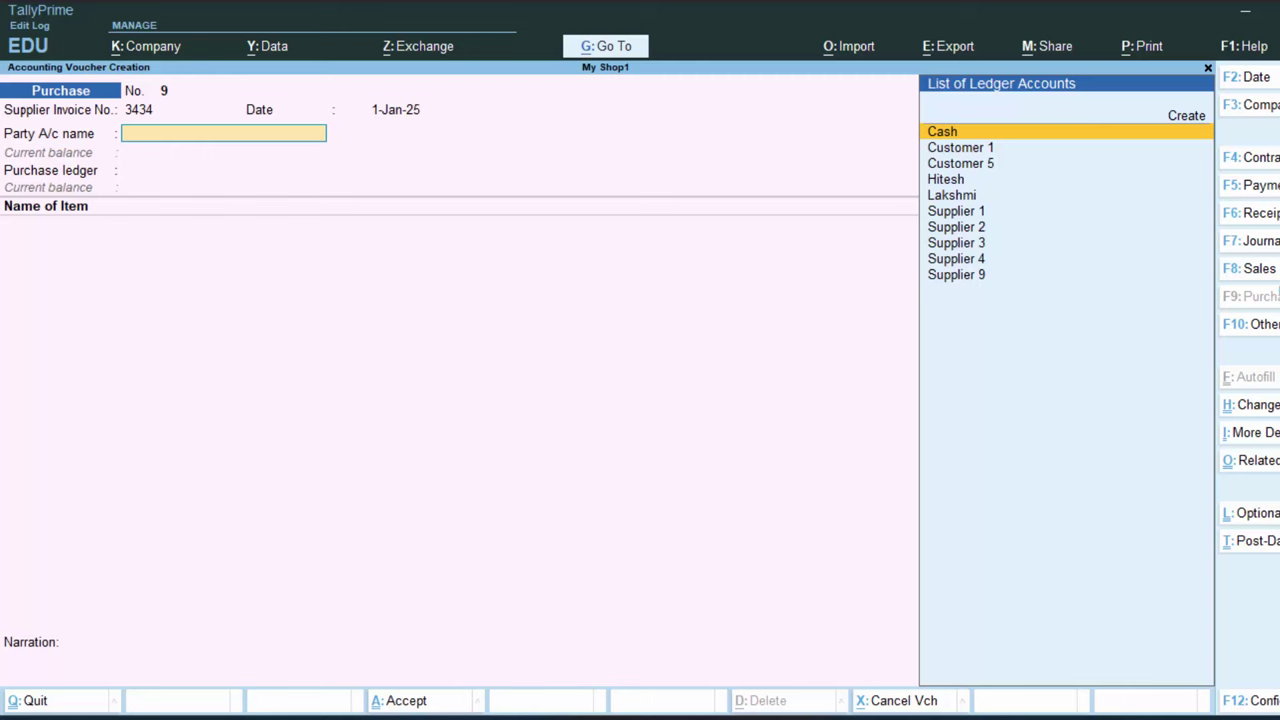
Choose Supplier 9 as the purchase voucher's party account
key("Down")
key("End")
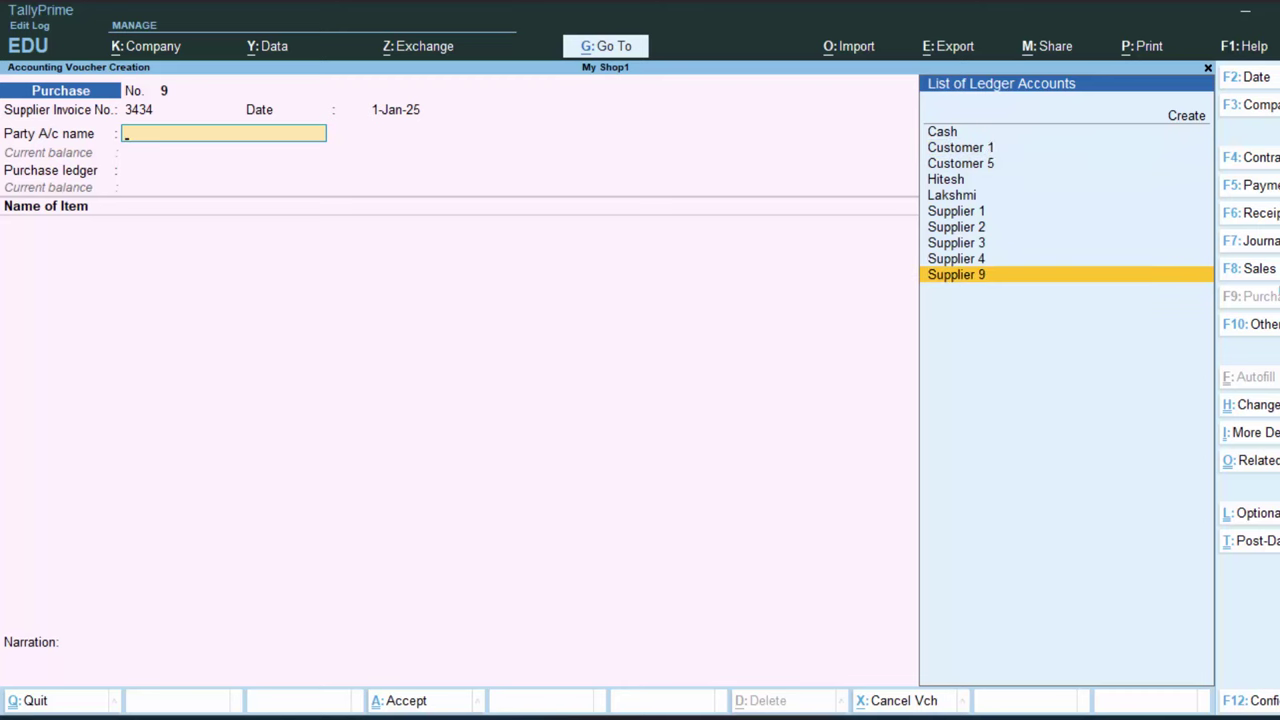
key("Return")
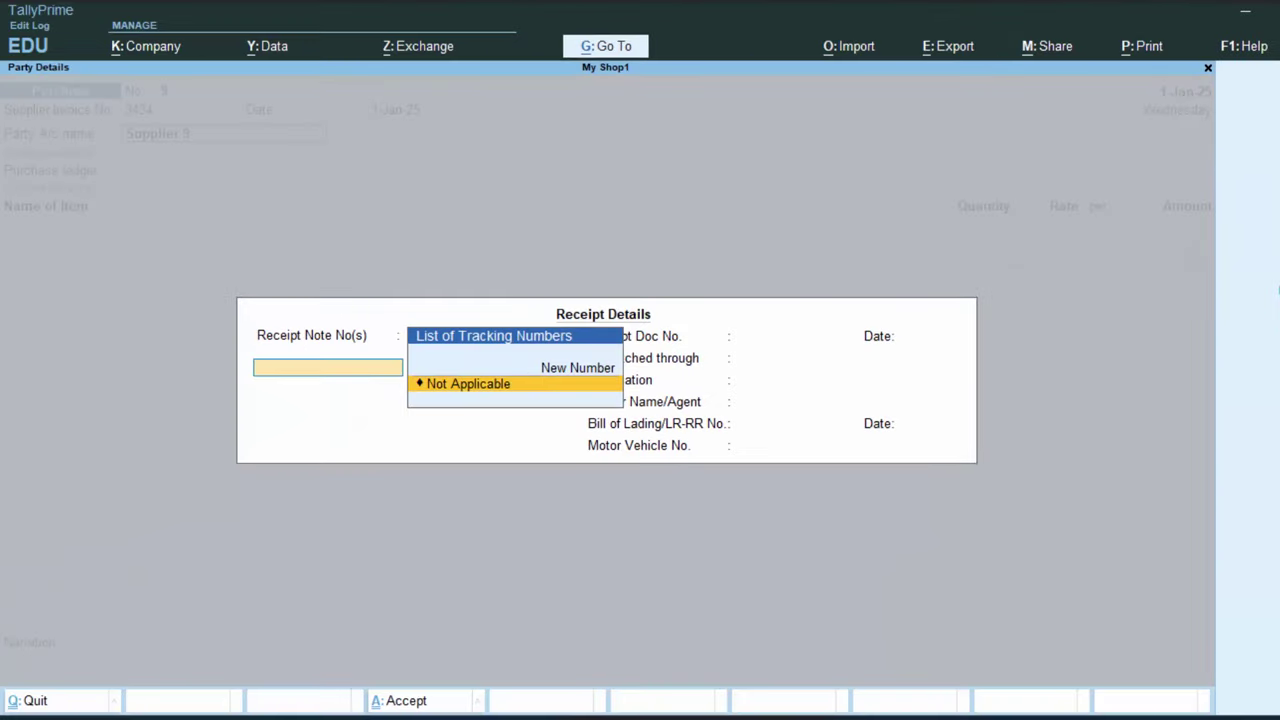
Set the receipt note number to Not Applicable and leave the purchase's remaining receipt details blank
key("Return")
key("Return")
key("Return")
key("Return")
key("Return")
key("Return")
key("Return")
key("Return")
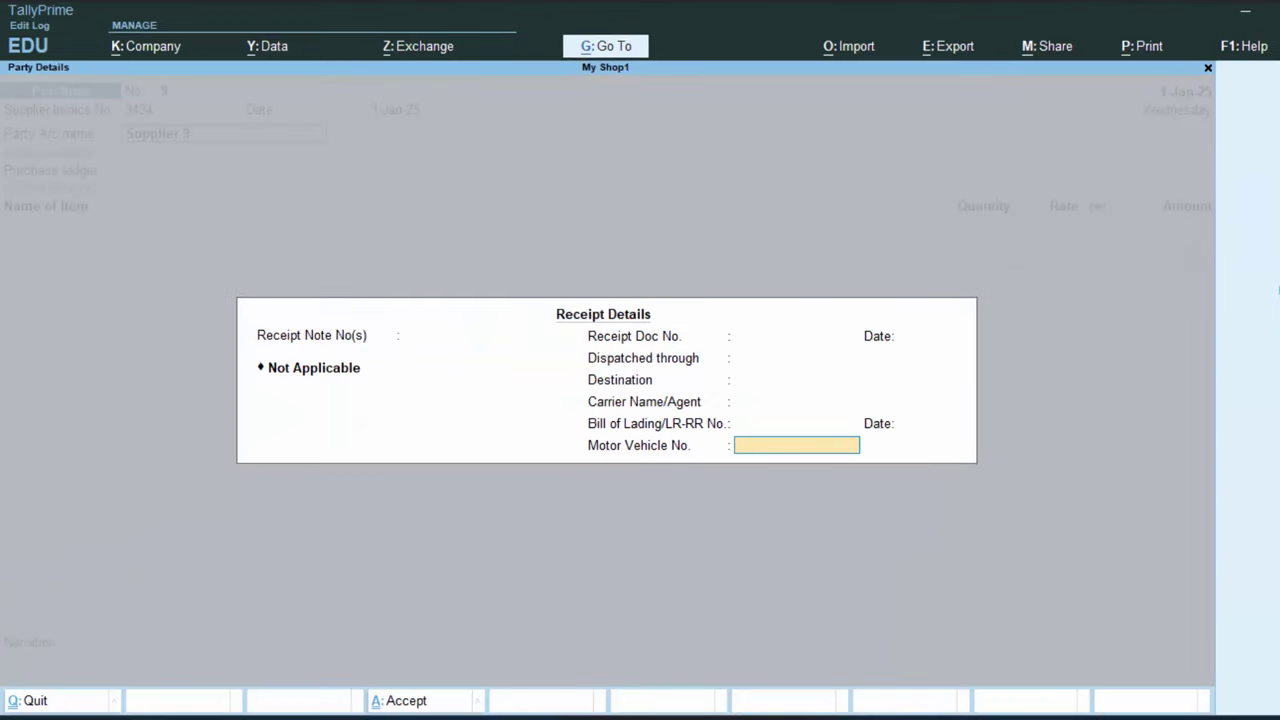
key("Return")
Accept Supplier 9's default party details with Uttar Pradesh as the place of supply
key("Return")
key("Return")
key("Return")
key("Return")
key("Return")
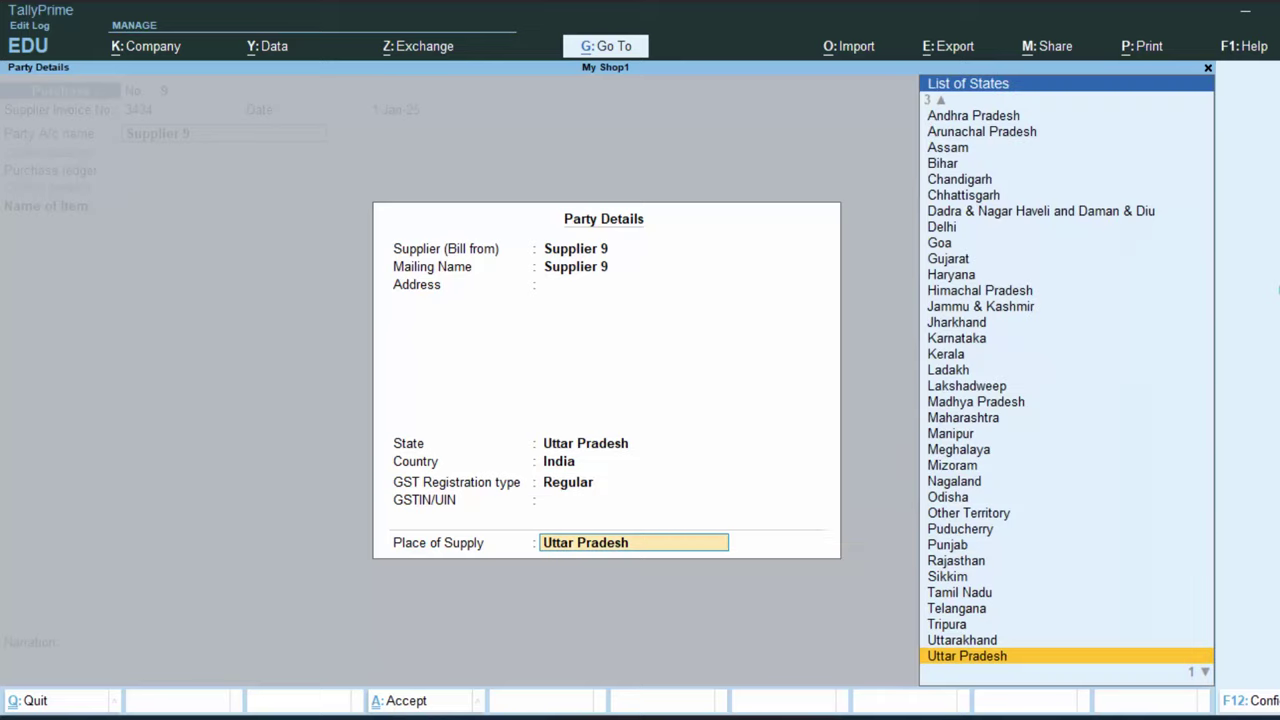
key("Return")
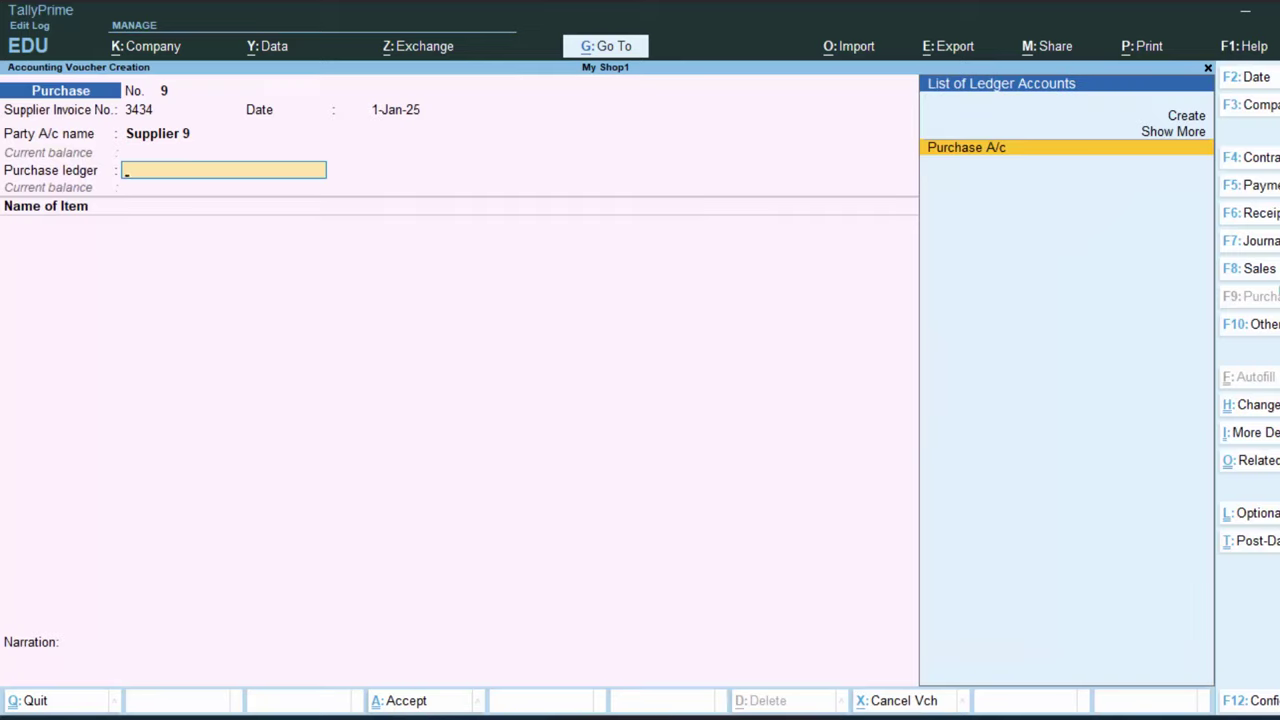
key("Up")
key("Up")
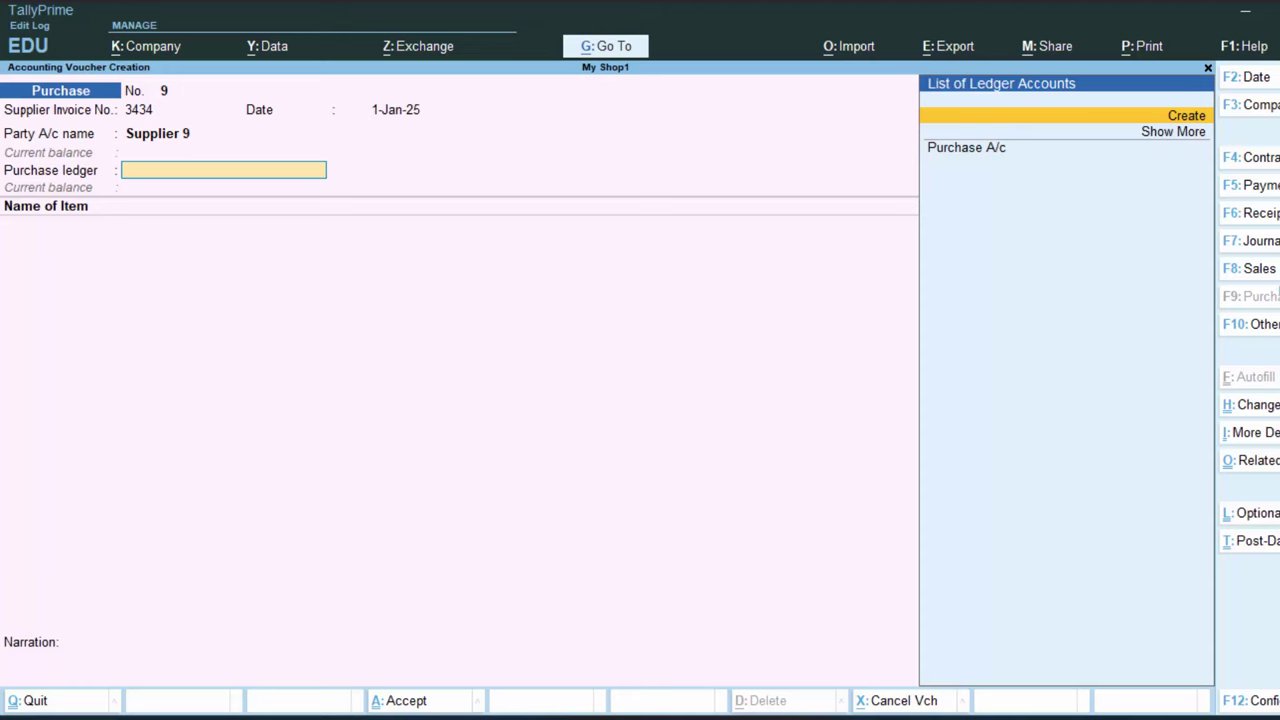
key("Return")
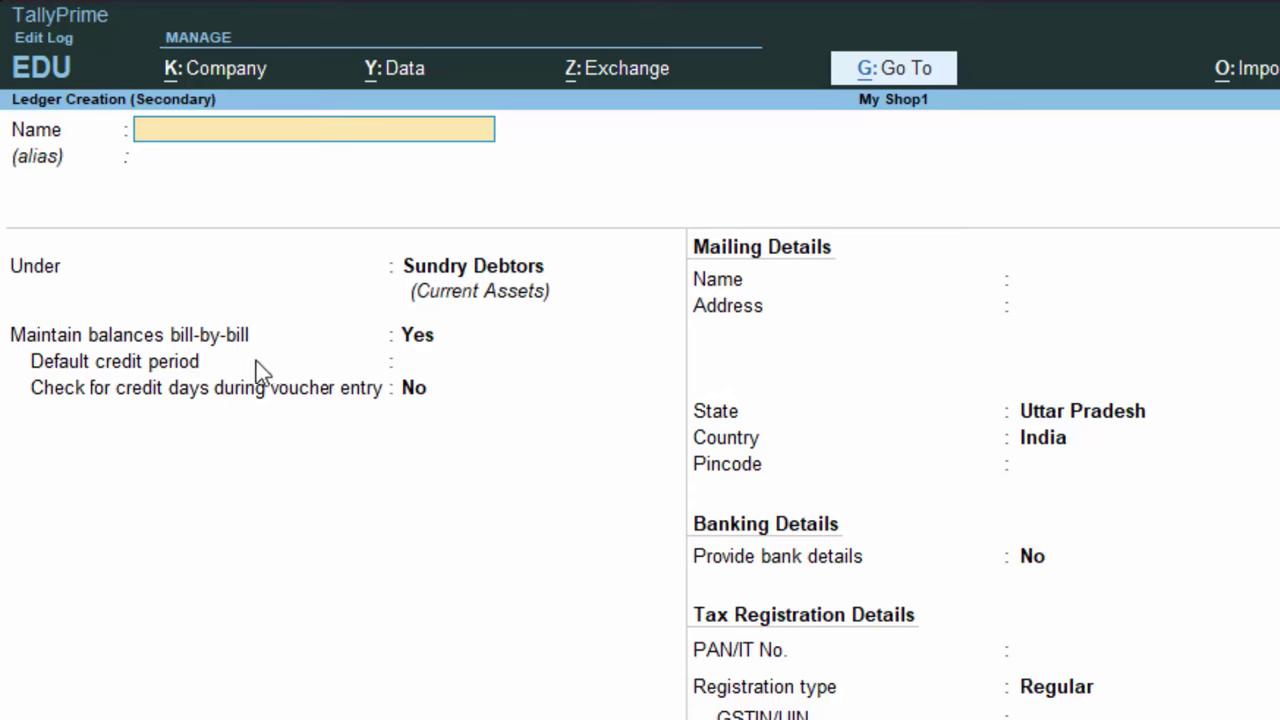
type("P")
key("Return")
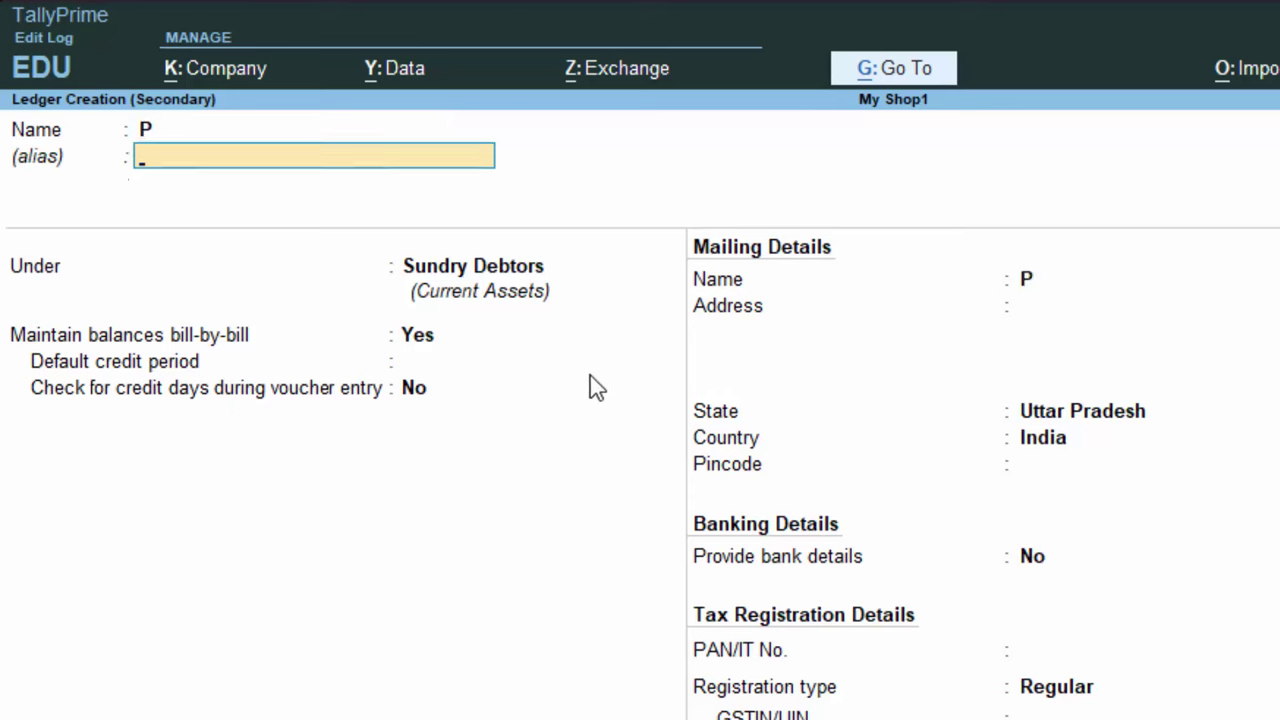
key("Return")
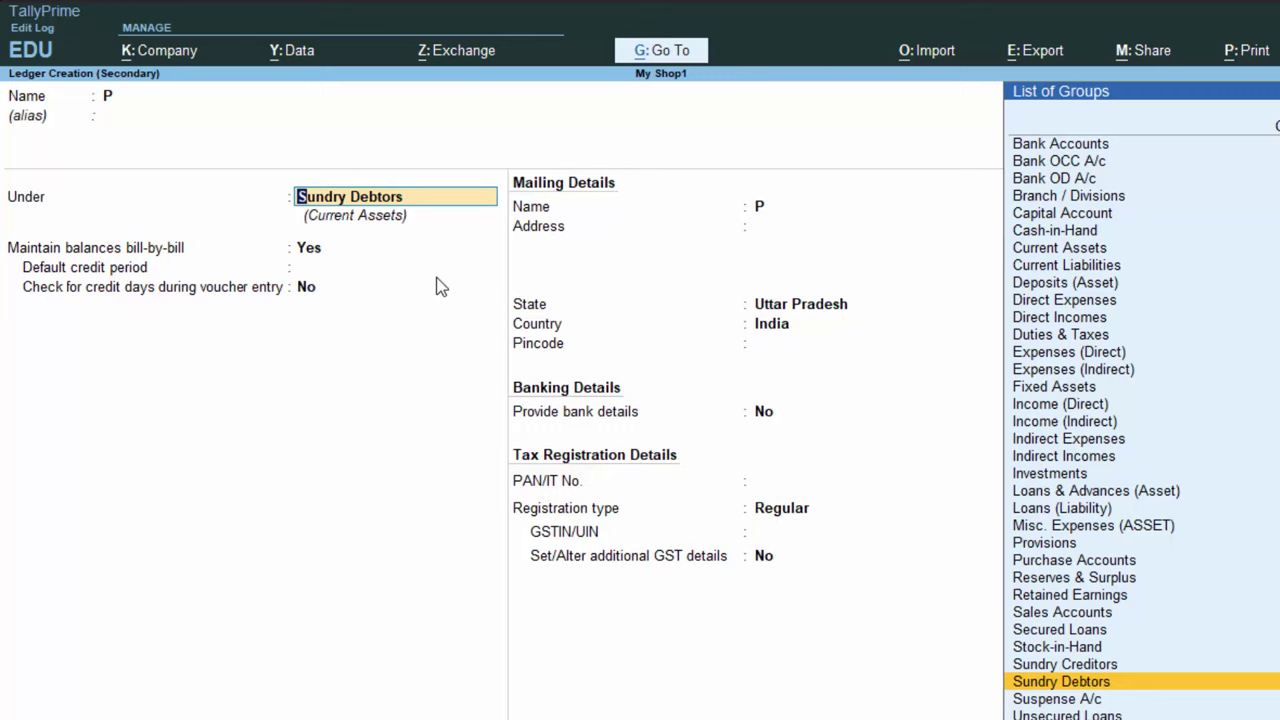
type("P")
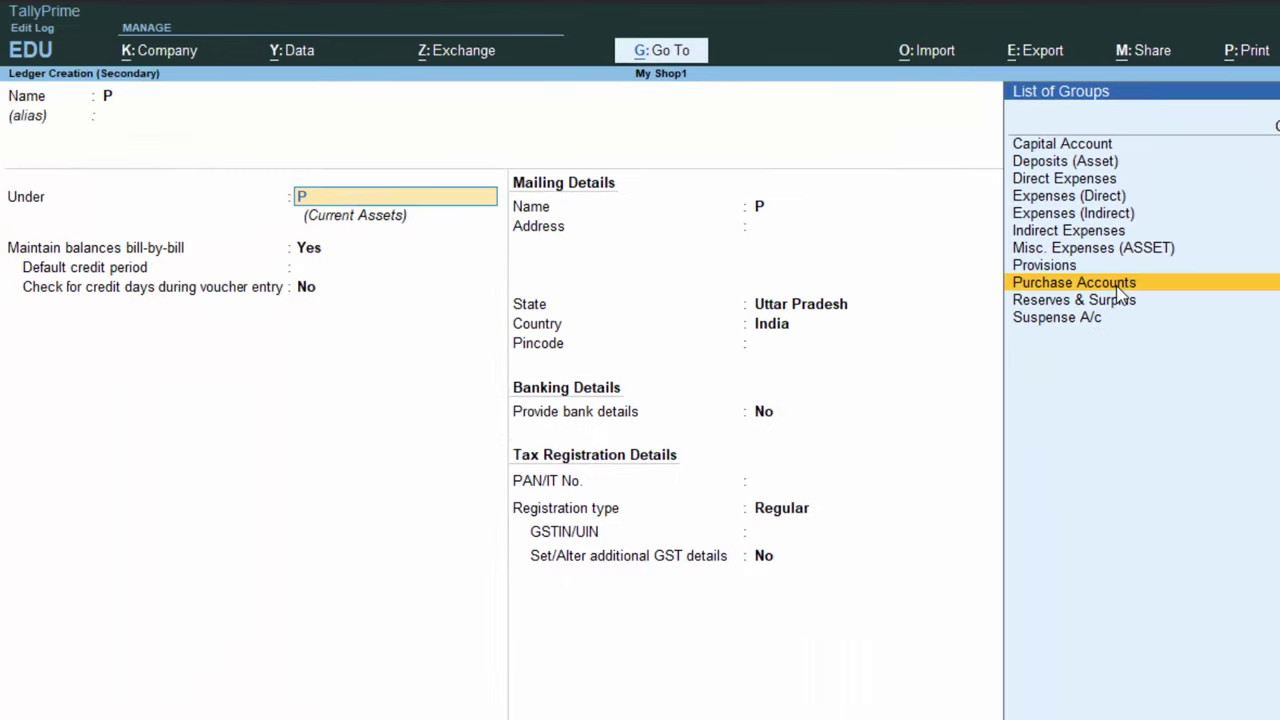
key("BackSpace")
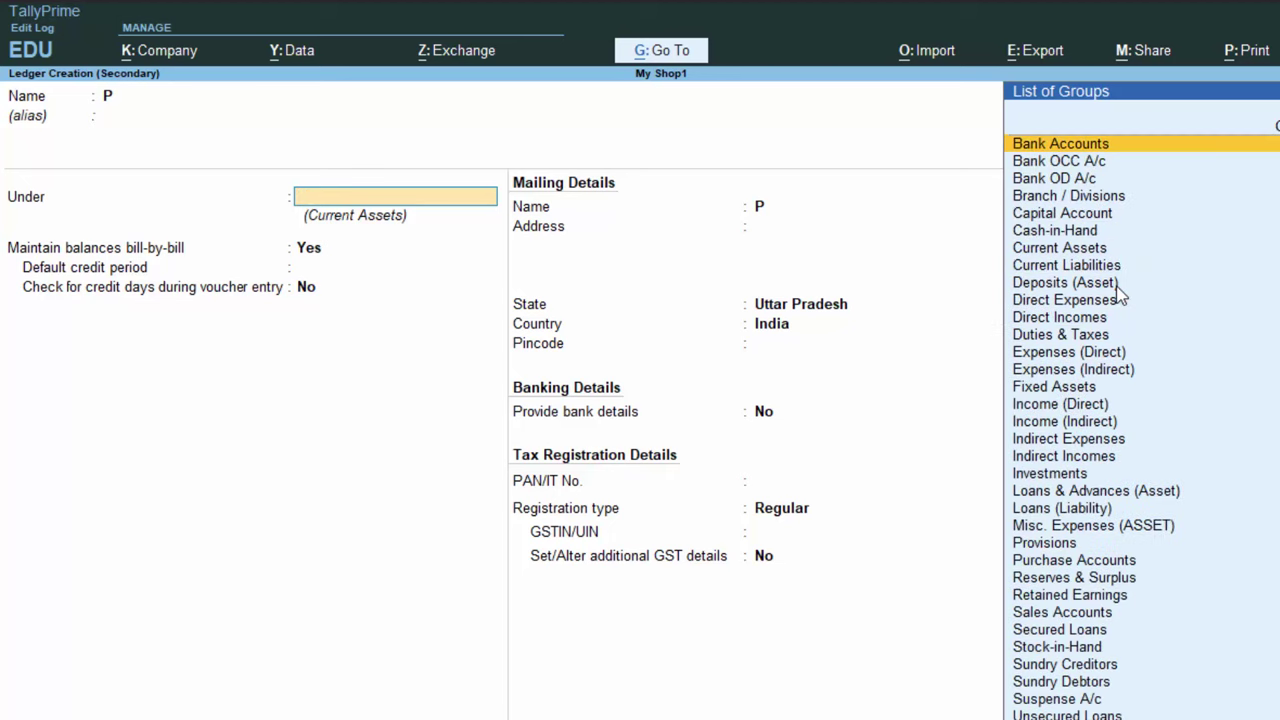
key("Escape")
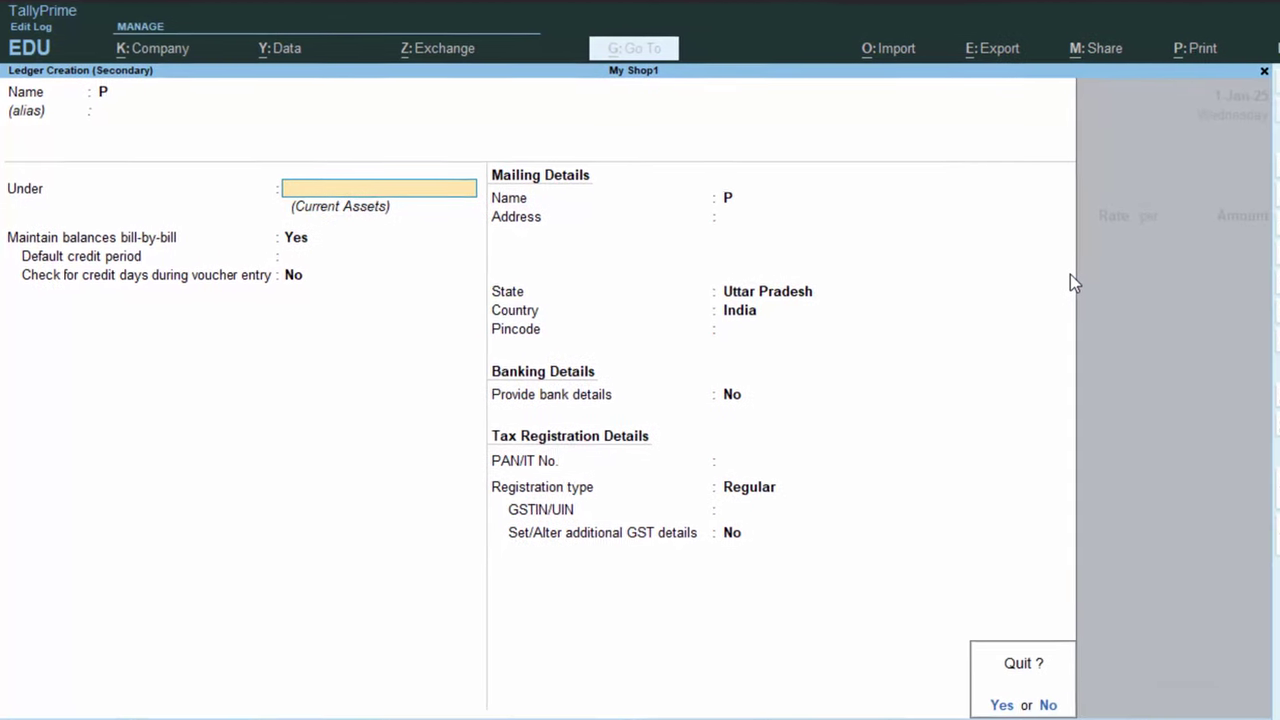
key("y")
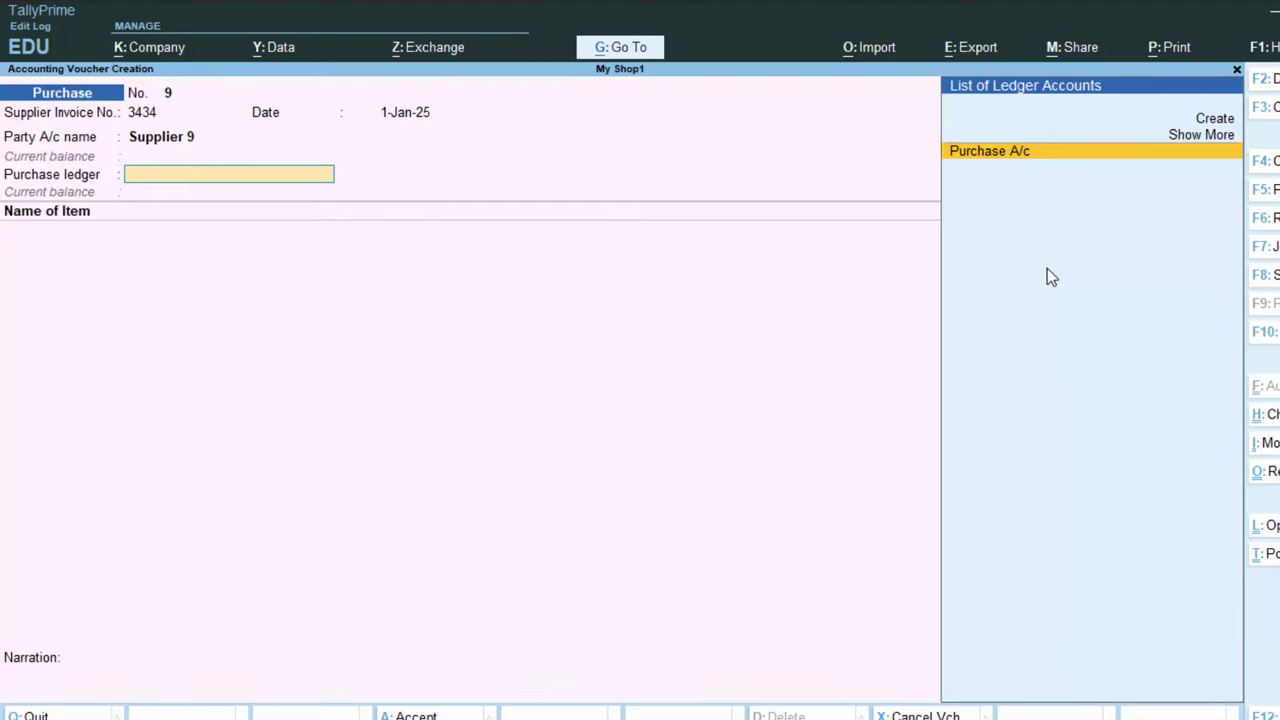
Choose Purchase A/c as the purchase ledger and add 40 nos of Keyboard at 120.00 each without a tracking number
key("Return")
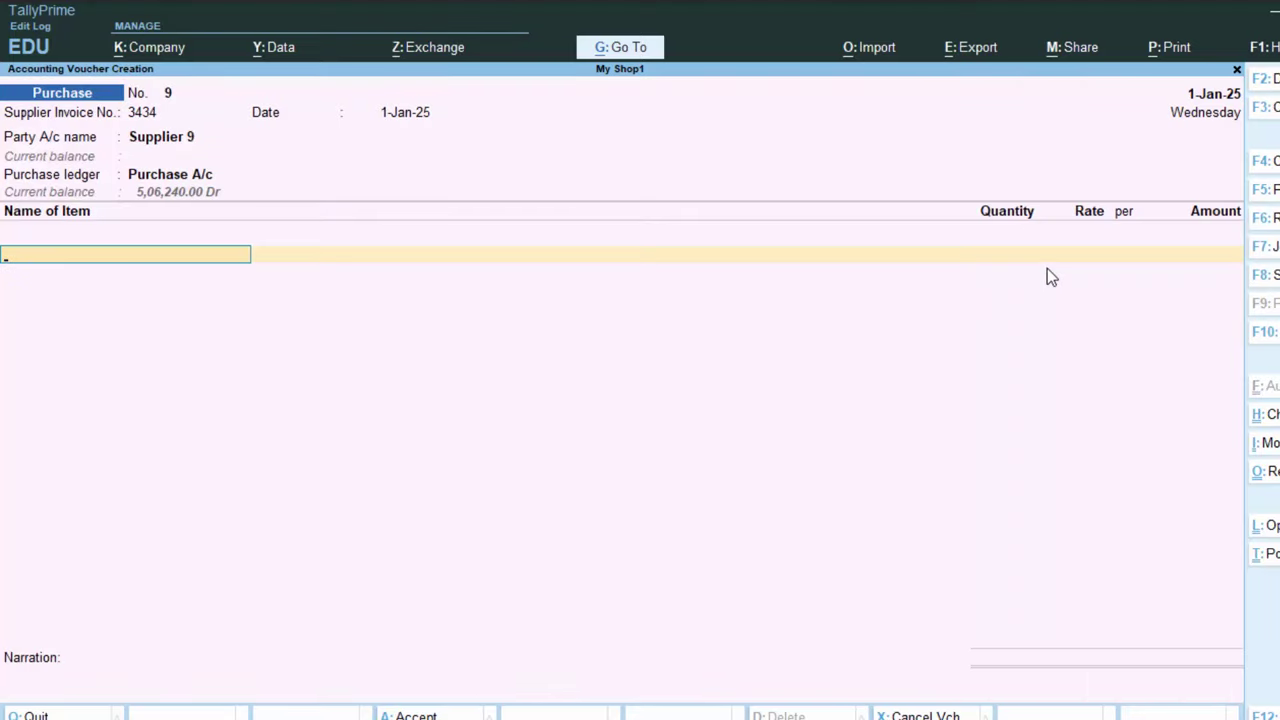
key("Return")
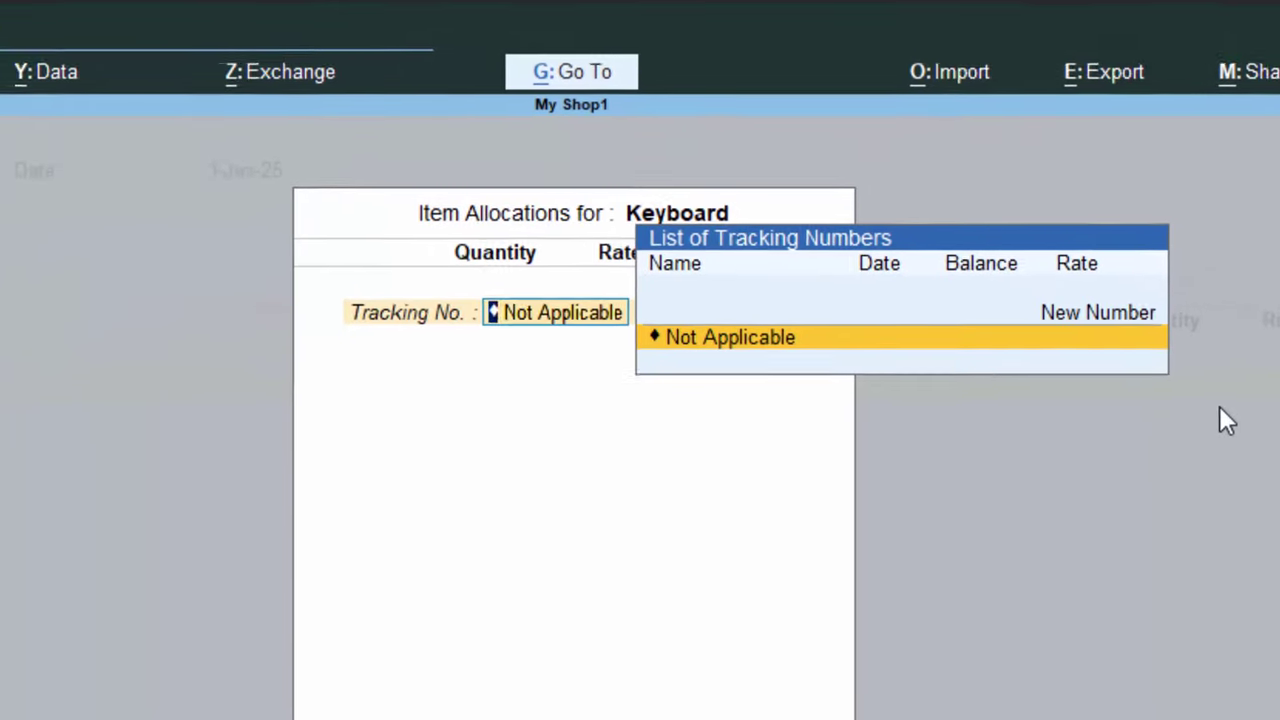
key("Return")
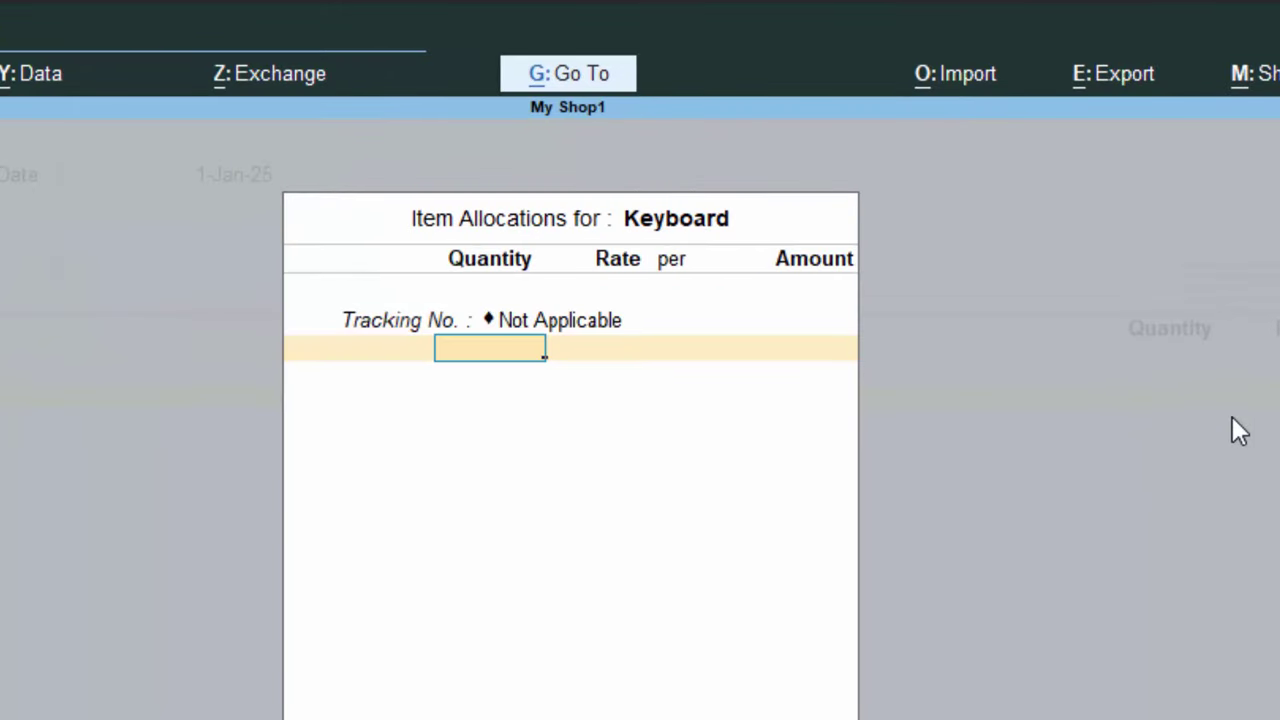
type("40")
key("Return")
key("Return")
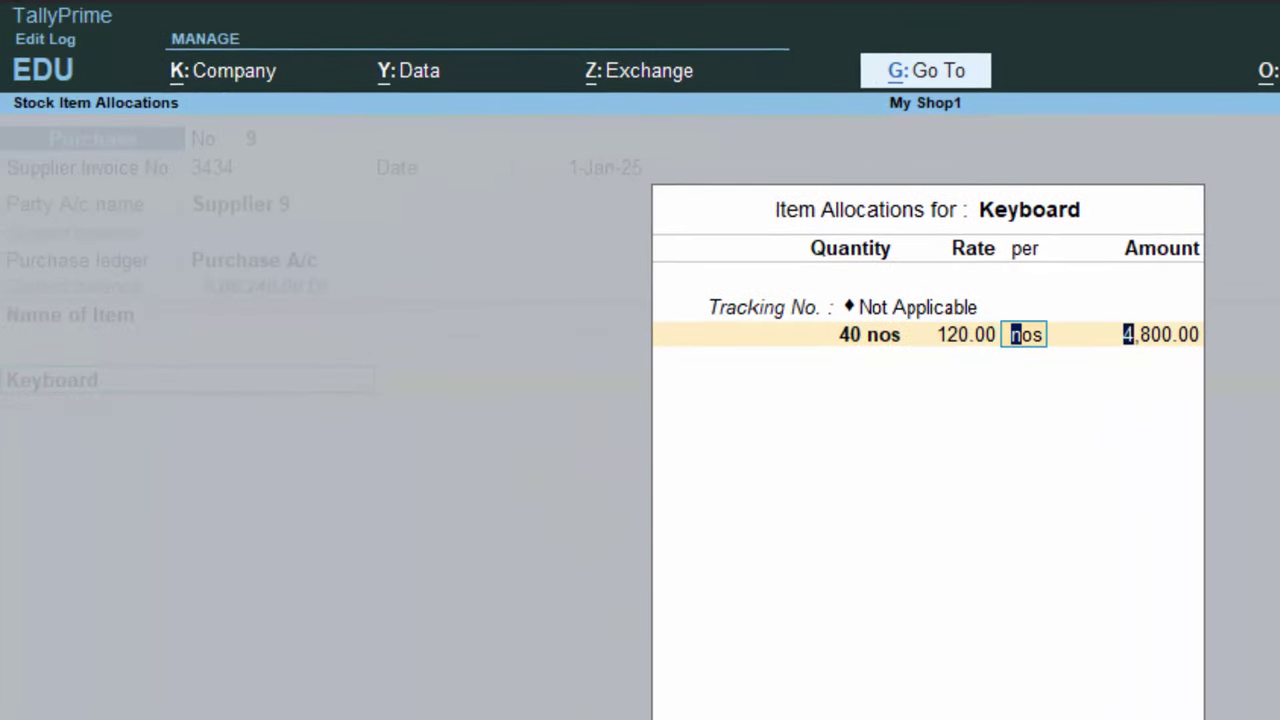
key("Return")
key("Return")
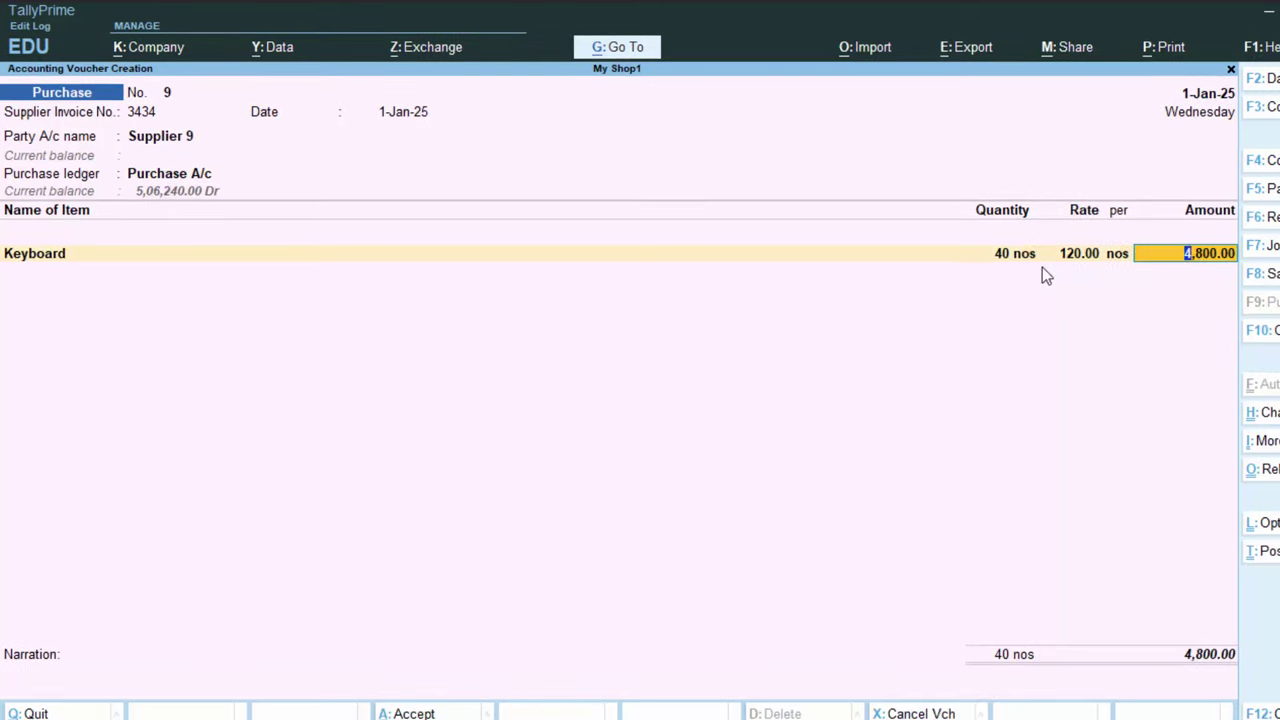
key("Return")
End the item list, keep New Ref 3434 as Supplier 9's bill reference, and save the purchase voucher without a narration
key("Return")
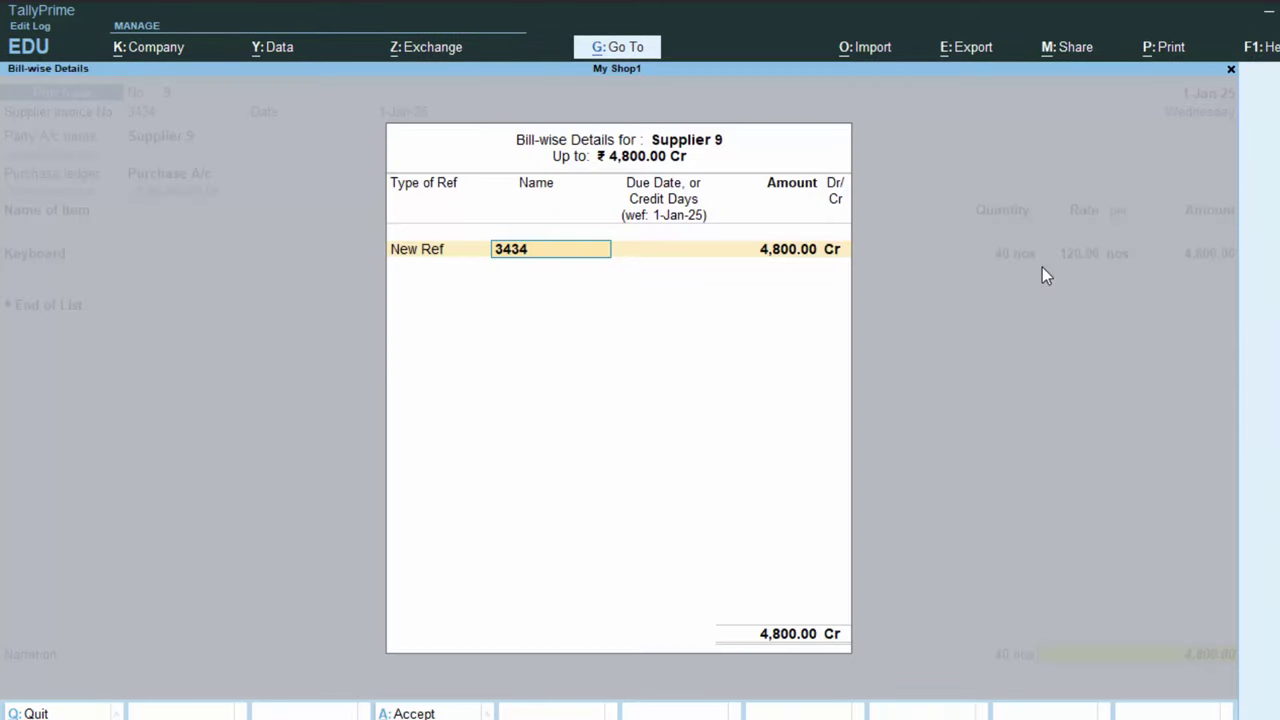
key("Return")
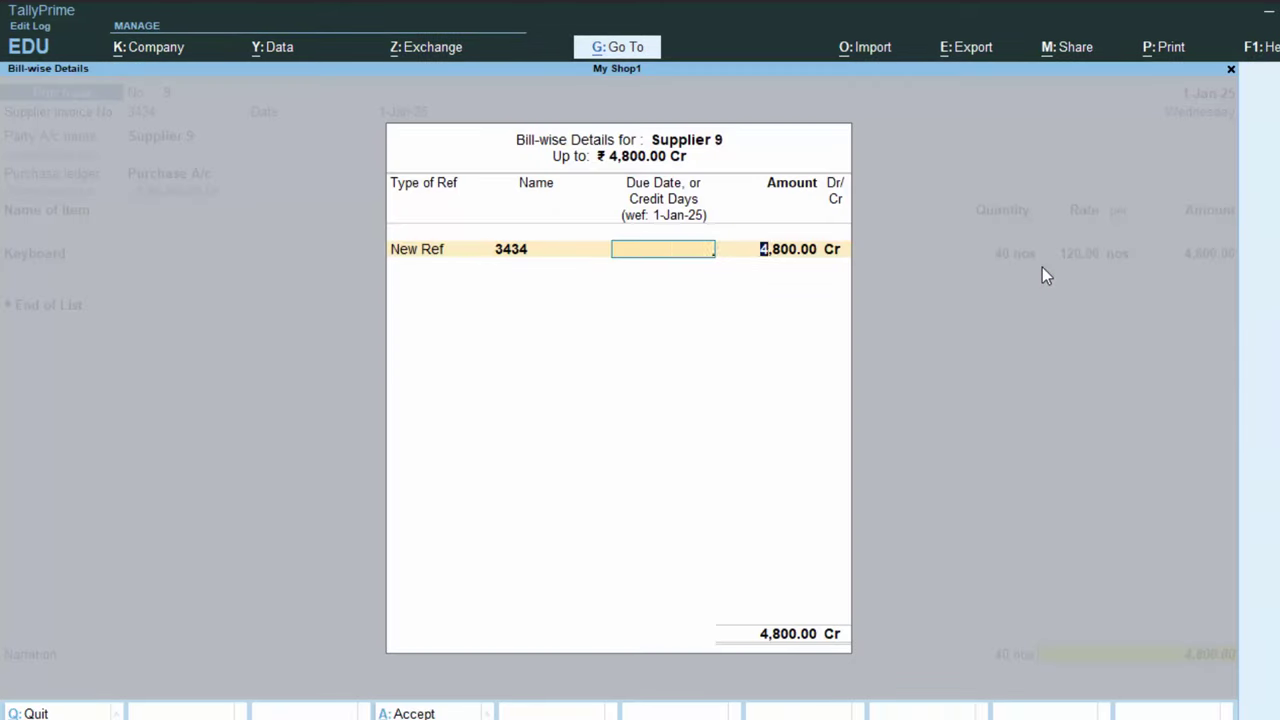
key("Return")
key("Return")
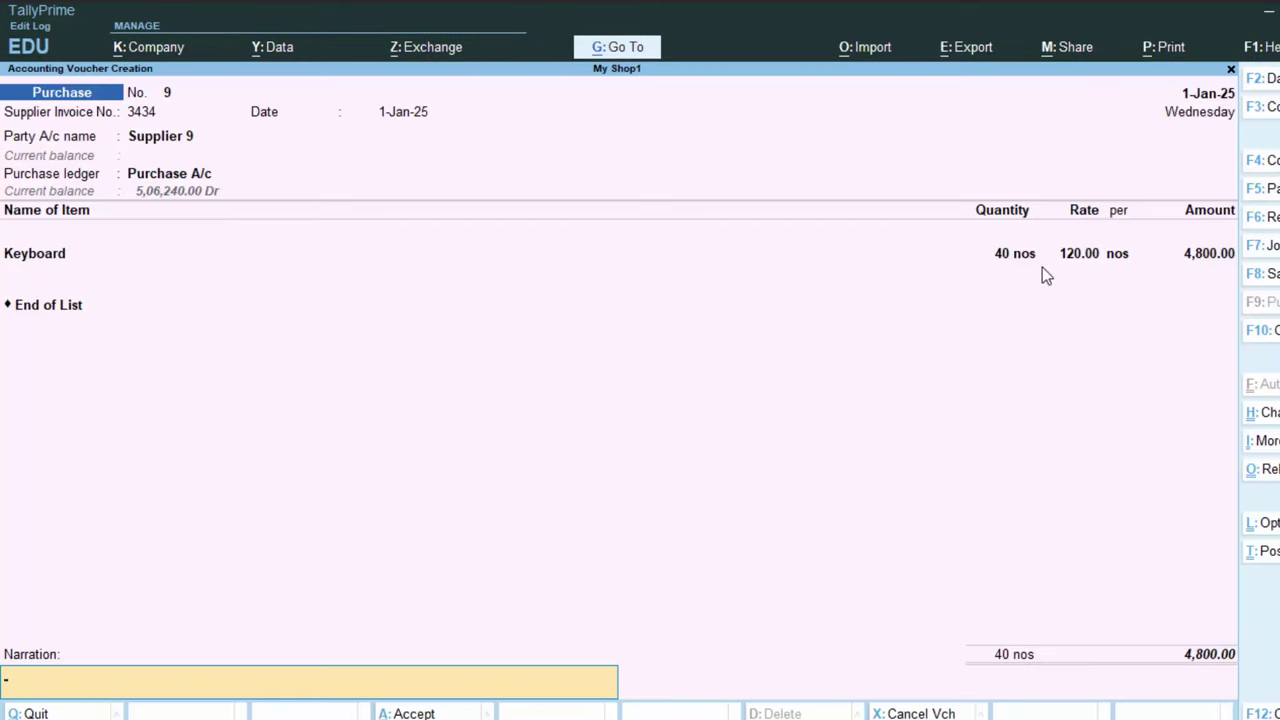
key("Return")
key("Return")
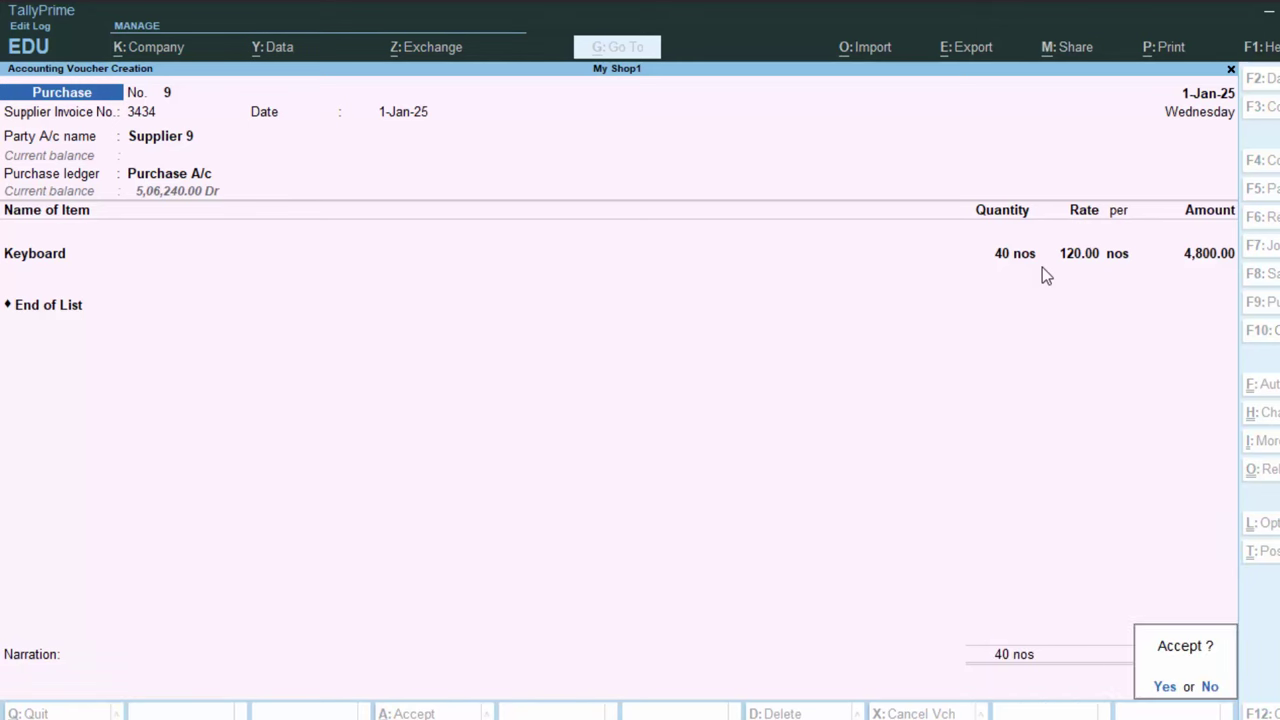
key("Return")
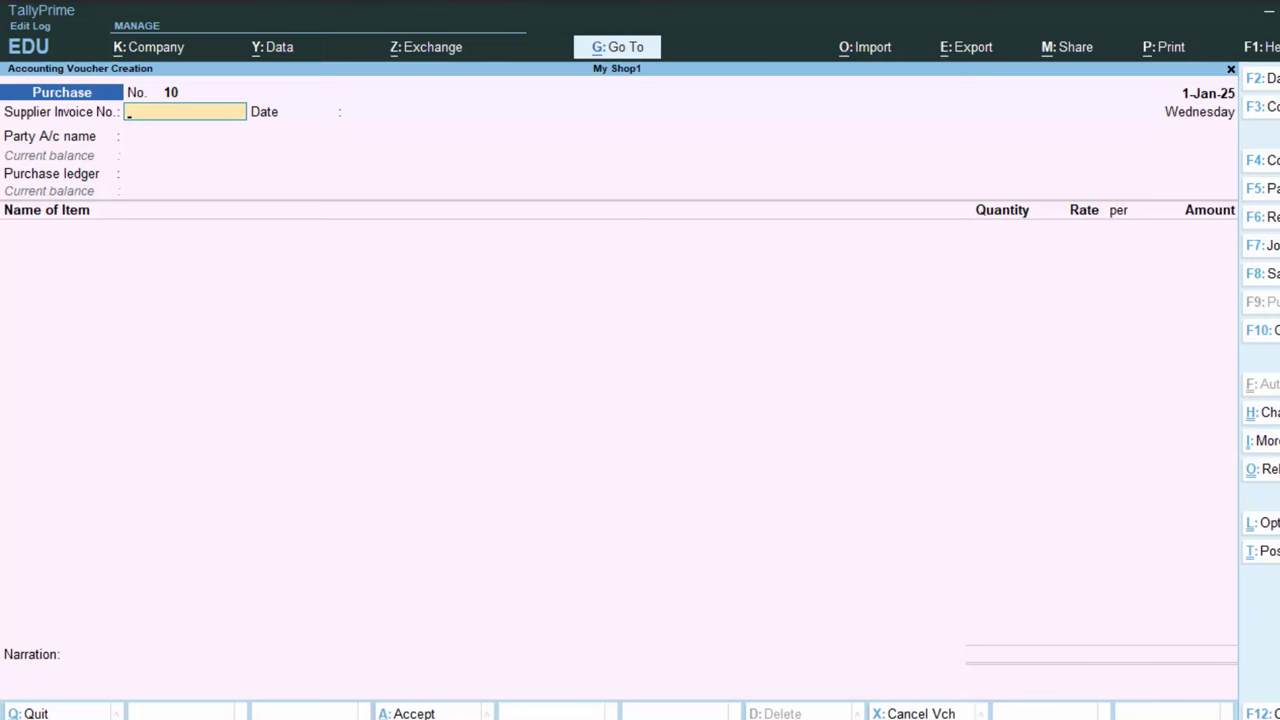
Start a payment voucher and debit Supplier 9 with 4800
left_click(1277, 194)
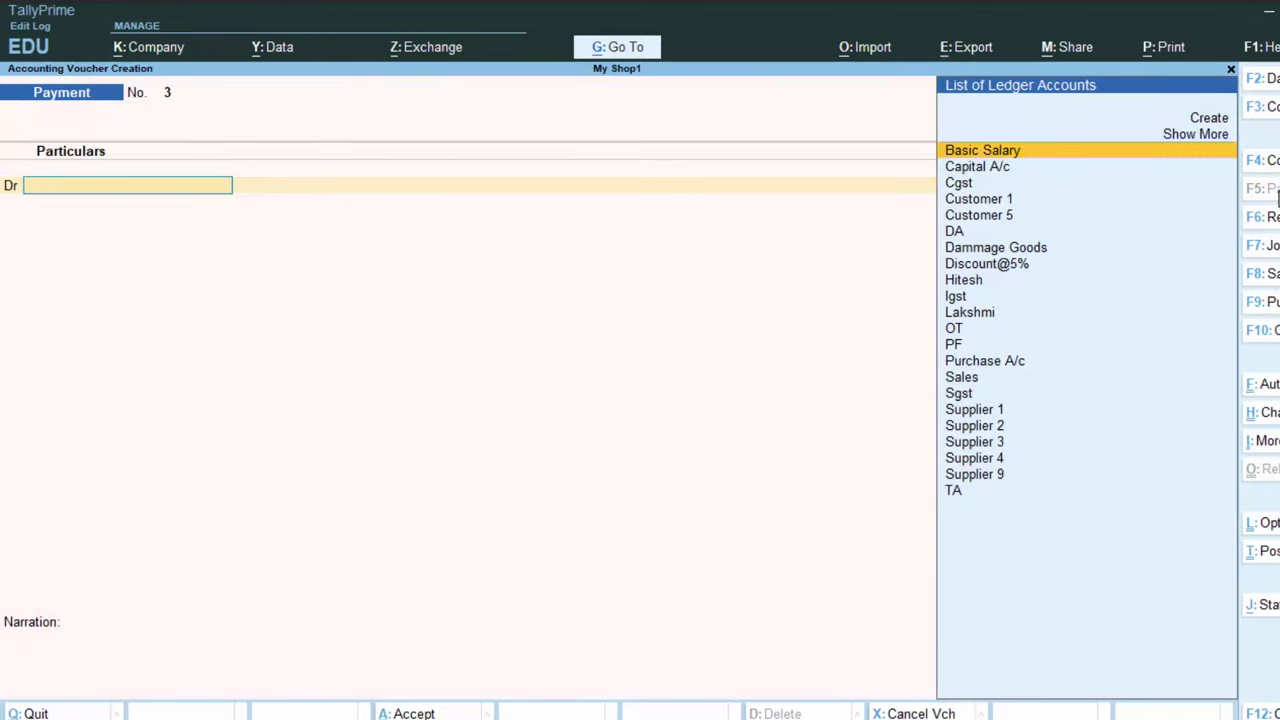
key("Down")
key("Down")
key("Down")
key("Down")
key("Down")
key("Down")
key("Down")
key("Down")
key("Down")
key("Down")
key("Down")
key("Down")
key("Down")
key("Down")
key("Down")
key("Down")
key("Down")
key("Down")
key("Down")
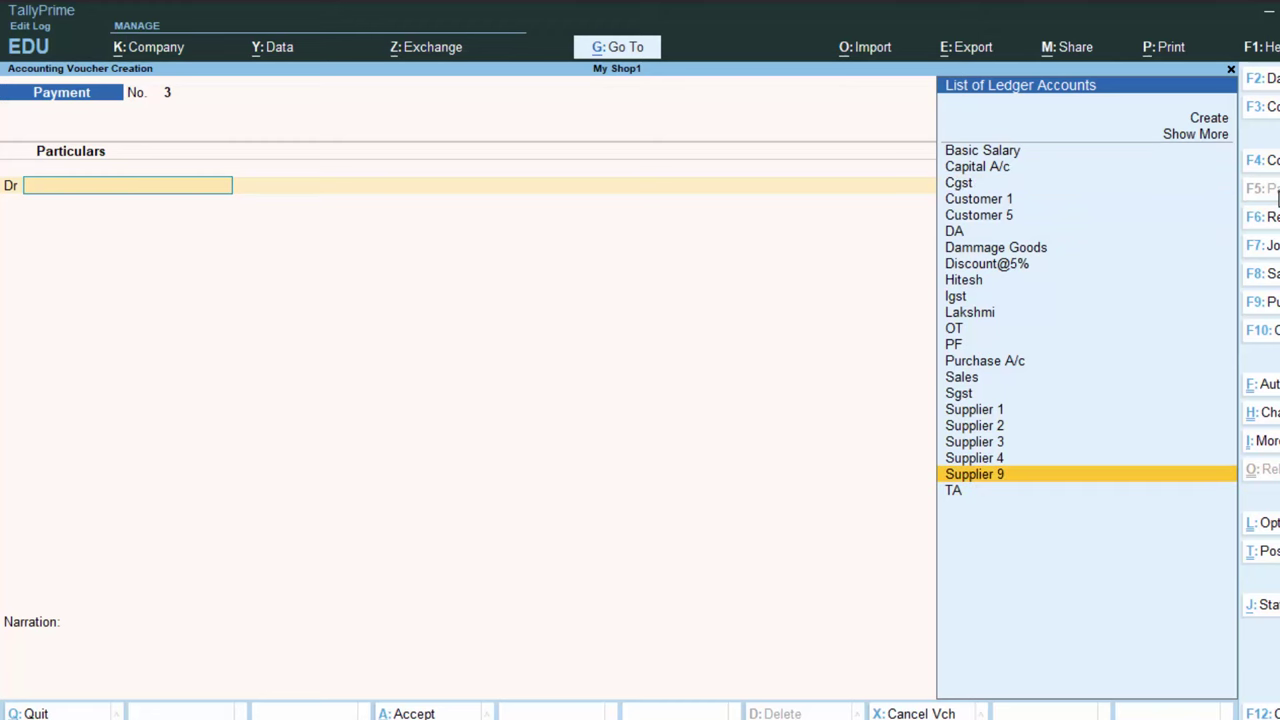
key("Return")
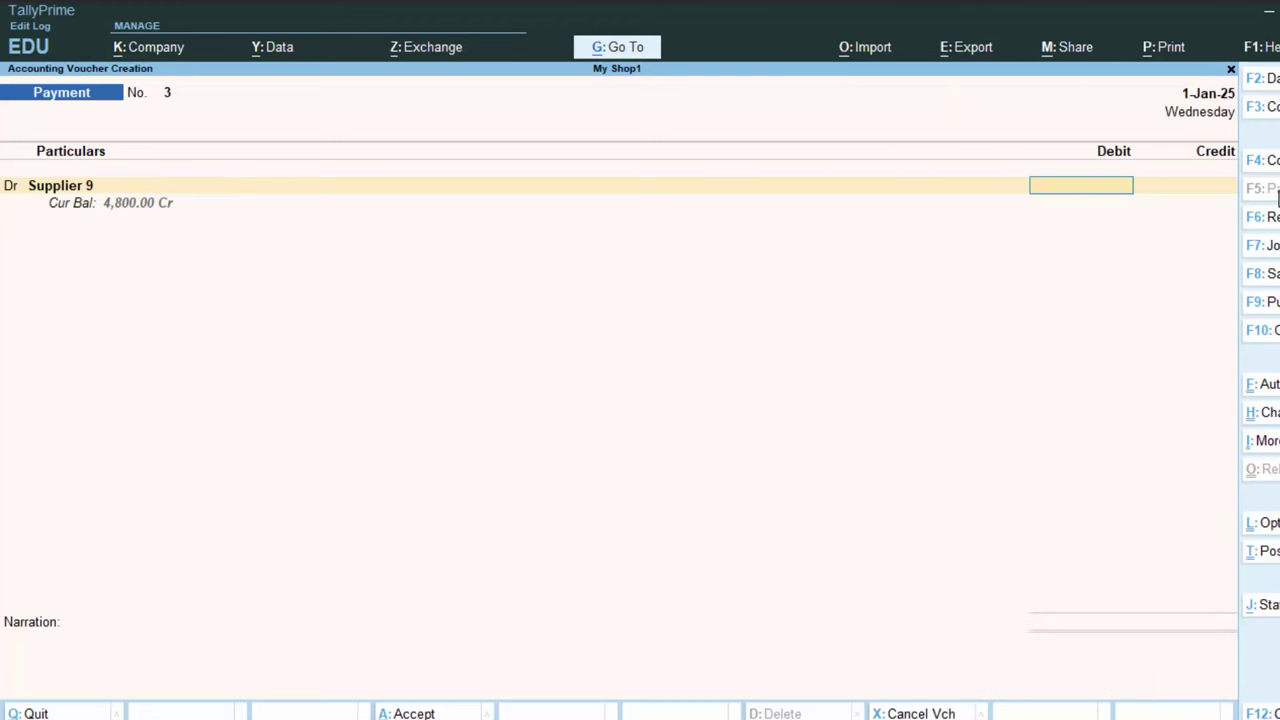
type("4800")
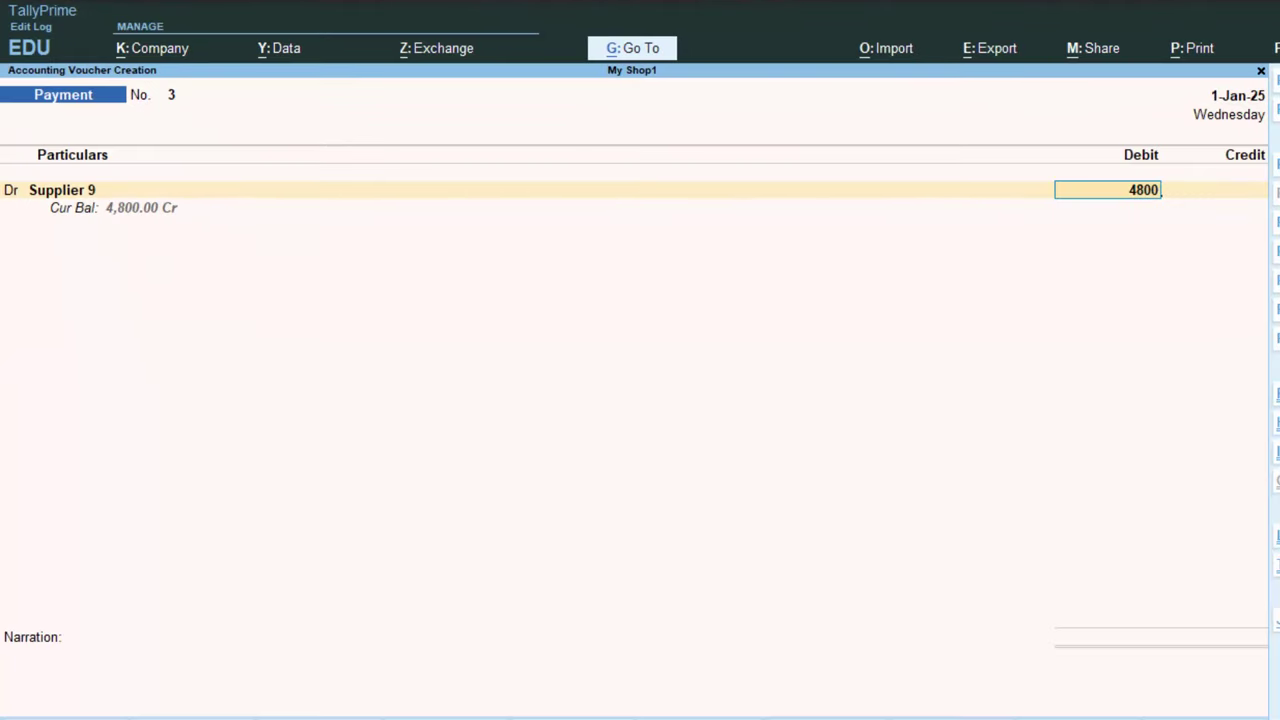
key("Return")
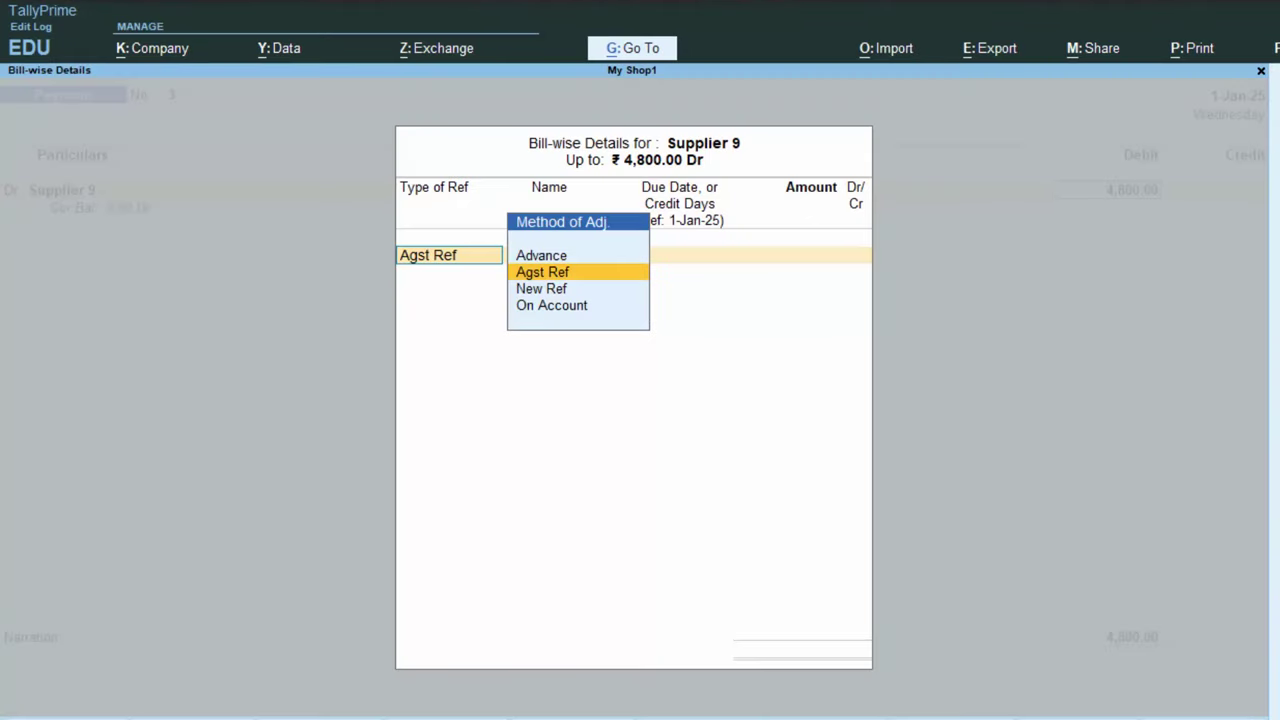
Allocate the full payment as Agst Ref to Supplier 9's bill 3434
key("Return")
key("Return")
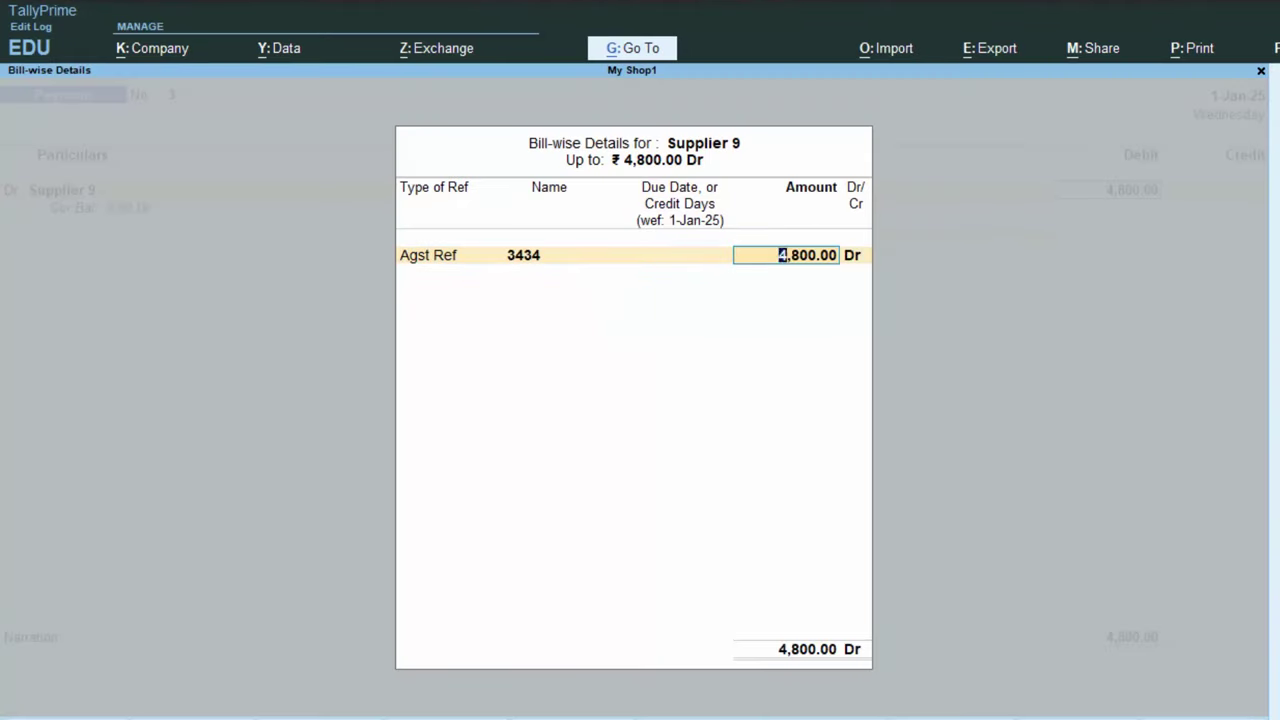
key("Return")
key("Return")
key("Return")
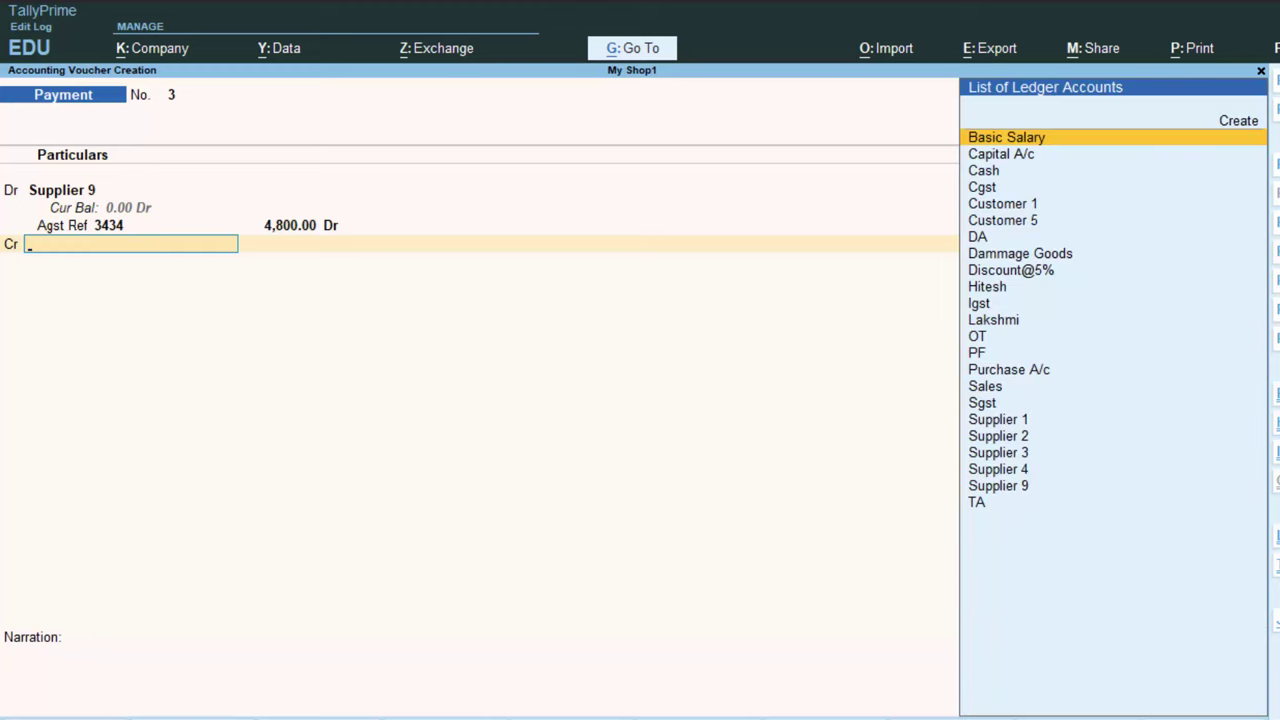
Credit the payment to Cash and save the payment voucher without a narration
key("Down")
key("Down")
key("Return")
key("Return")
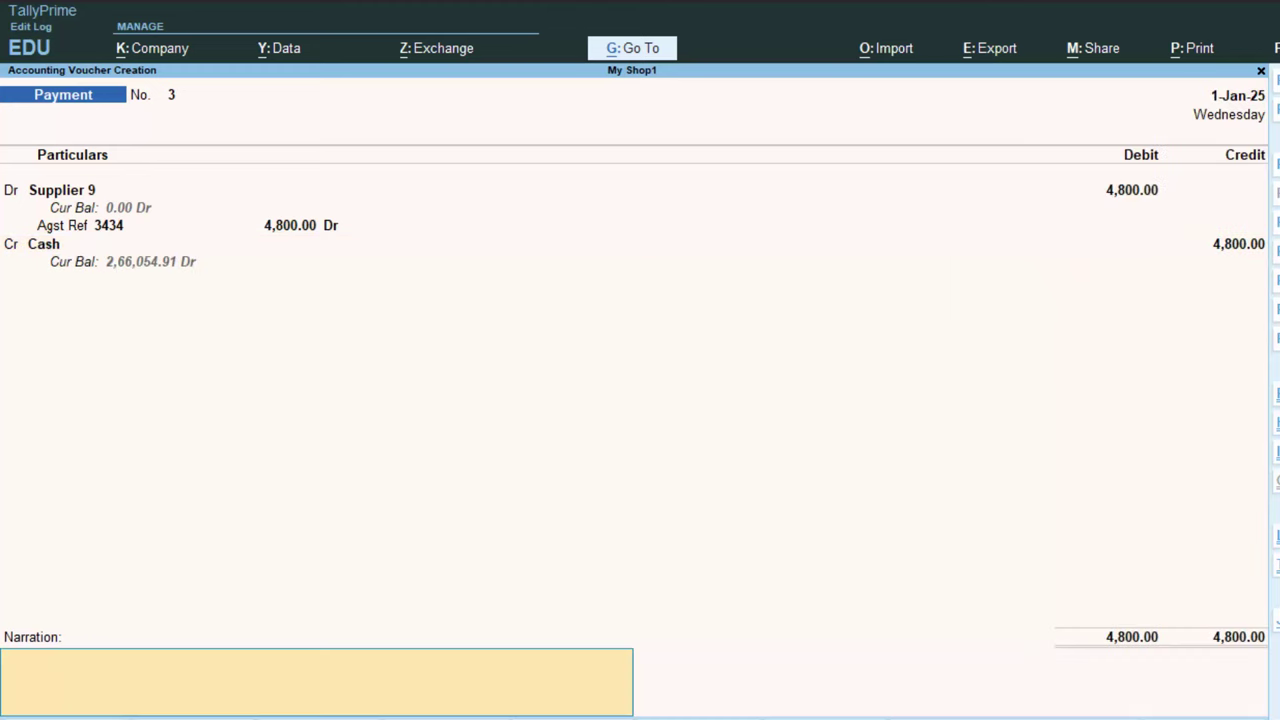
key("Return")
key("Return")
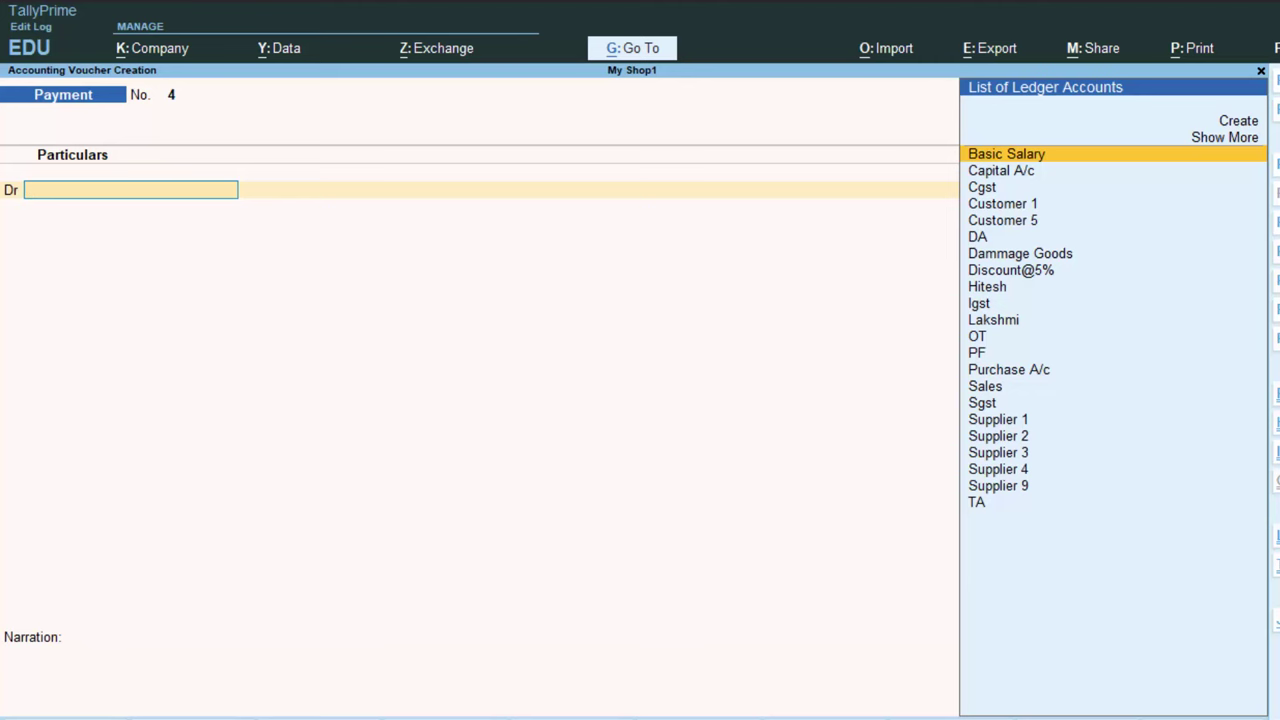
Start a sales voucher and choose the customer ledger listed directly after Customer 5 as the party account
key("F8")
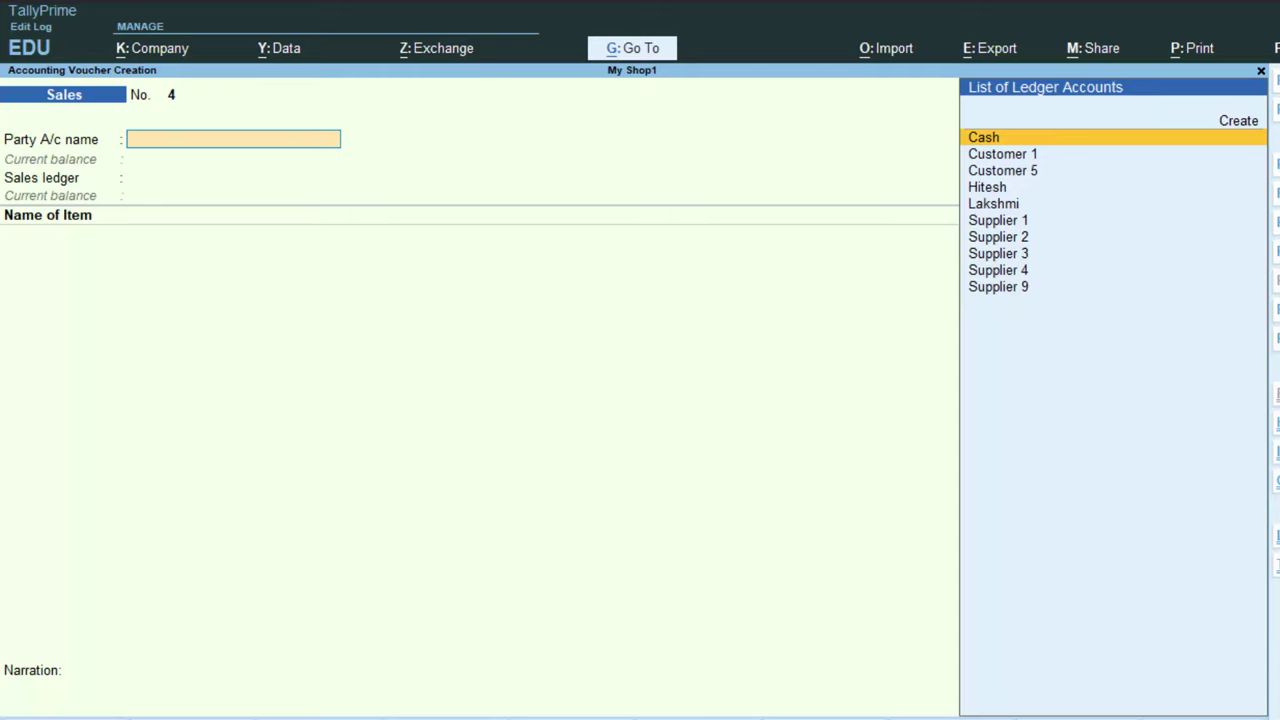
key("Down")
key("Down")
key("Down")
key("Return")
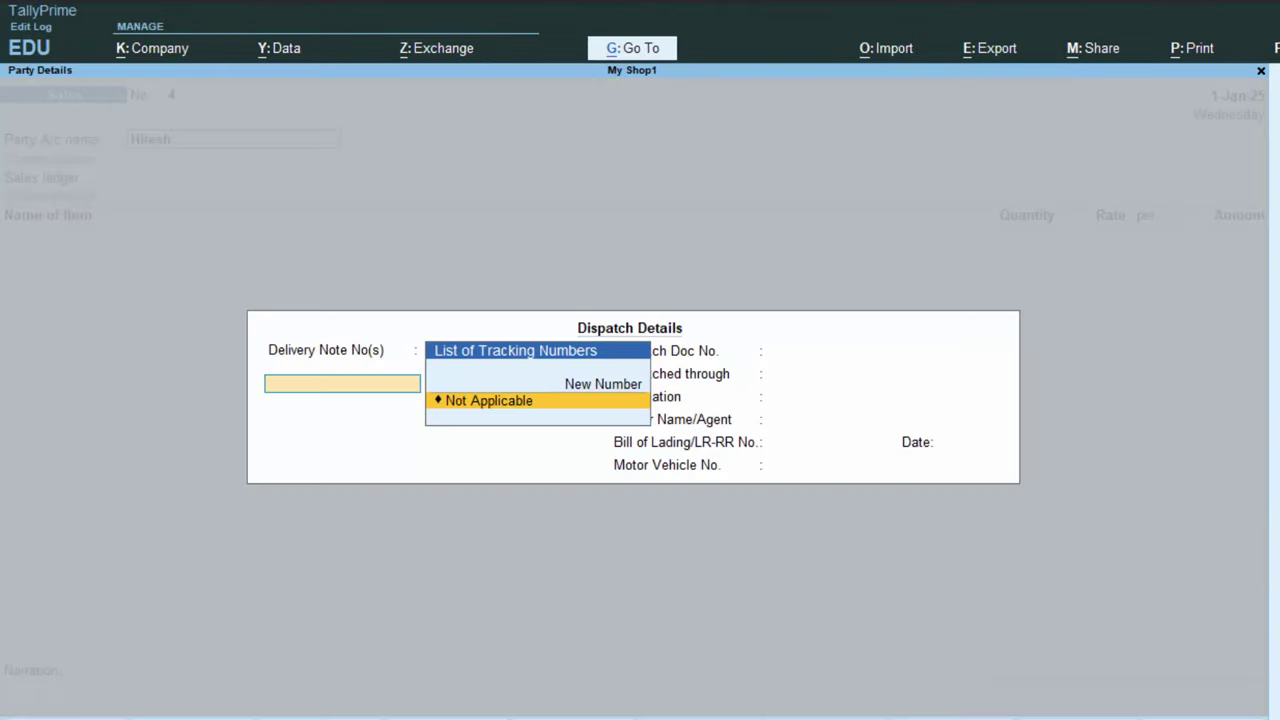
Set the delivery note number to Not Applicable and leave the sale's remaining dispatch details blank
key("Return")
key("Return")
key("Return")
key("Return")
key("Return")
key("Return")
key("Return")
key("Return")
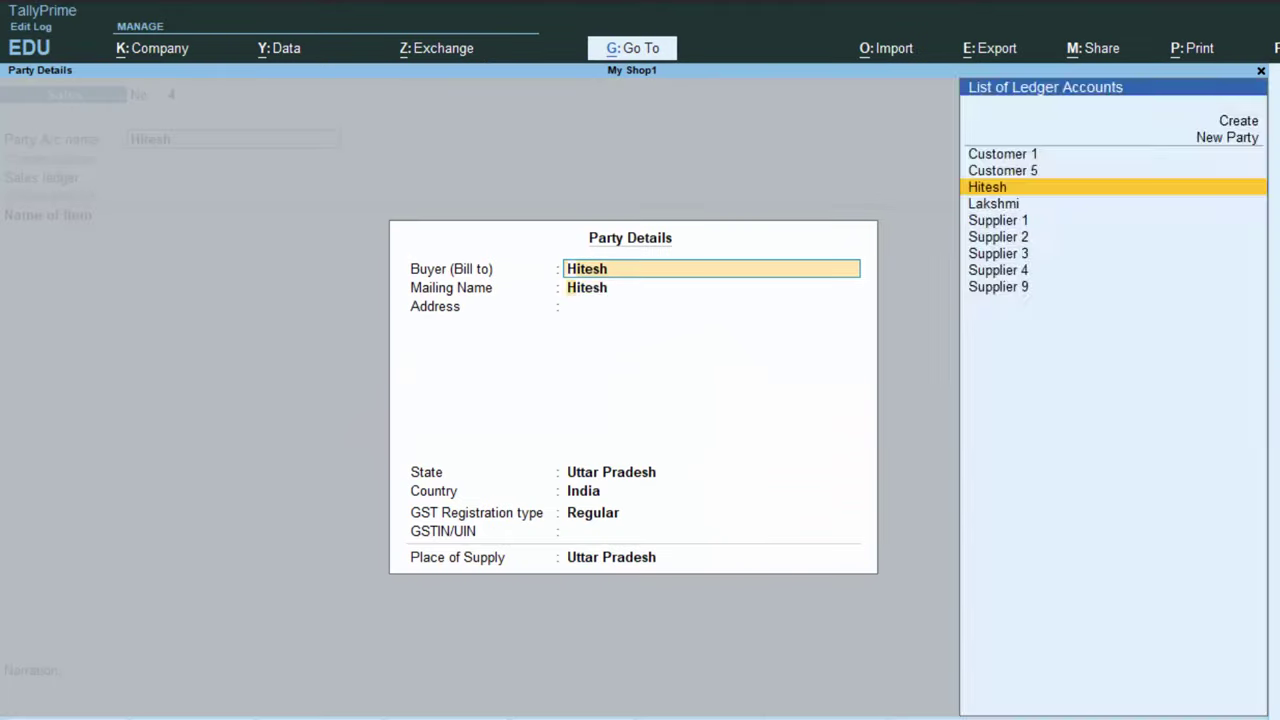
Accept the buyer's default party details and choose Sales as the sales ledger
key("Return")
key("Return")
key("Return")
key("Return")
key("Return")
key("Return")
key("Return")
key("Return")
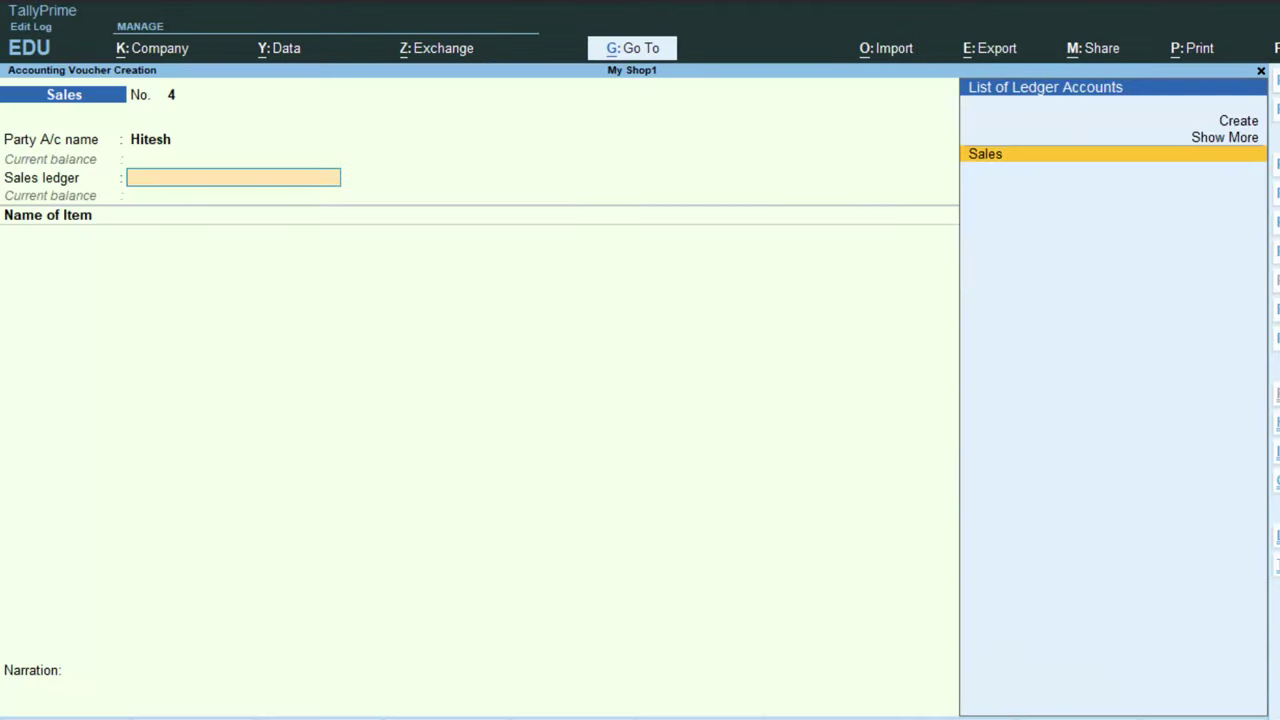
key("Return")
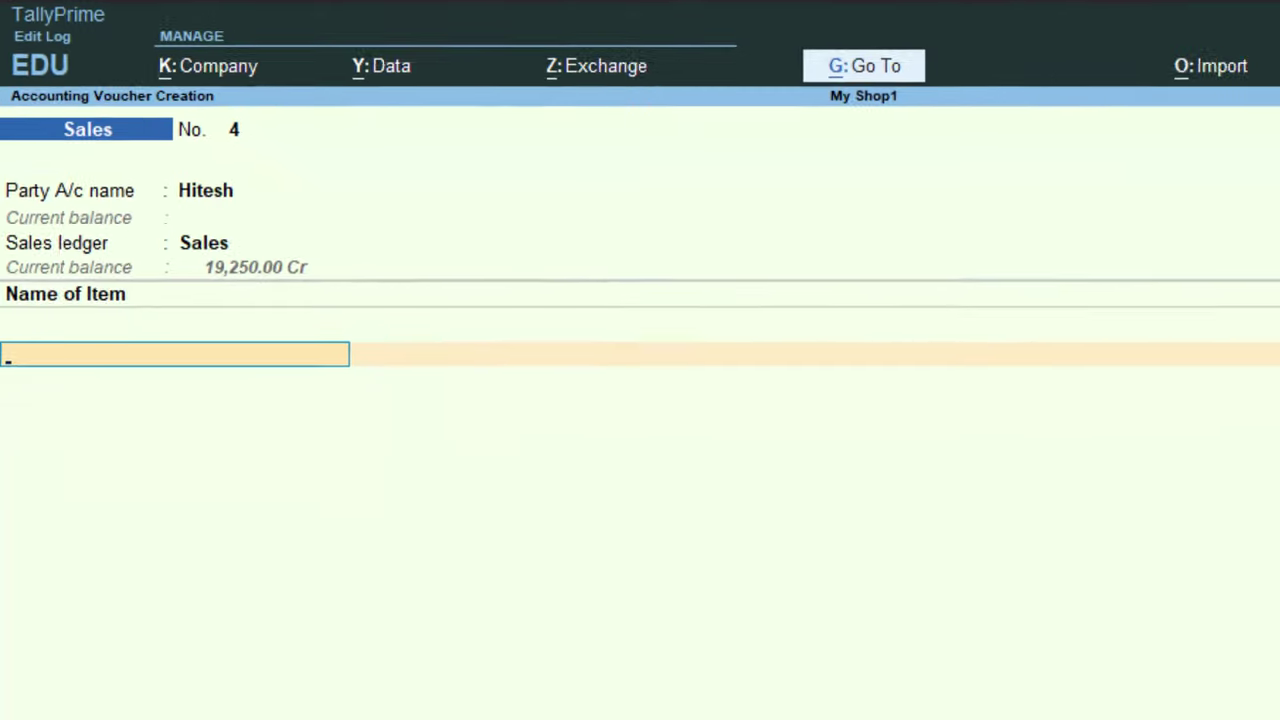
Add 5 nos of Keyboard at the default 350.00 rate to the sale, with its tracking number set to Not Applicable
type("k")
key("Return")
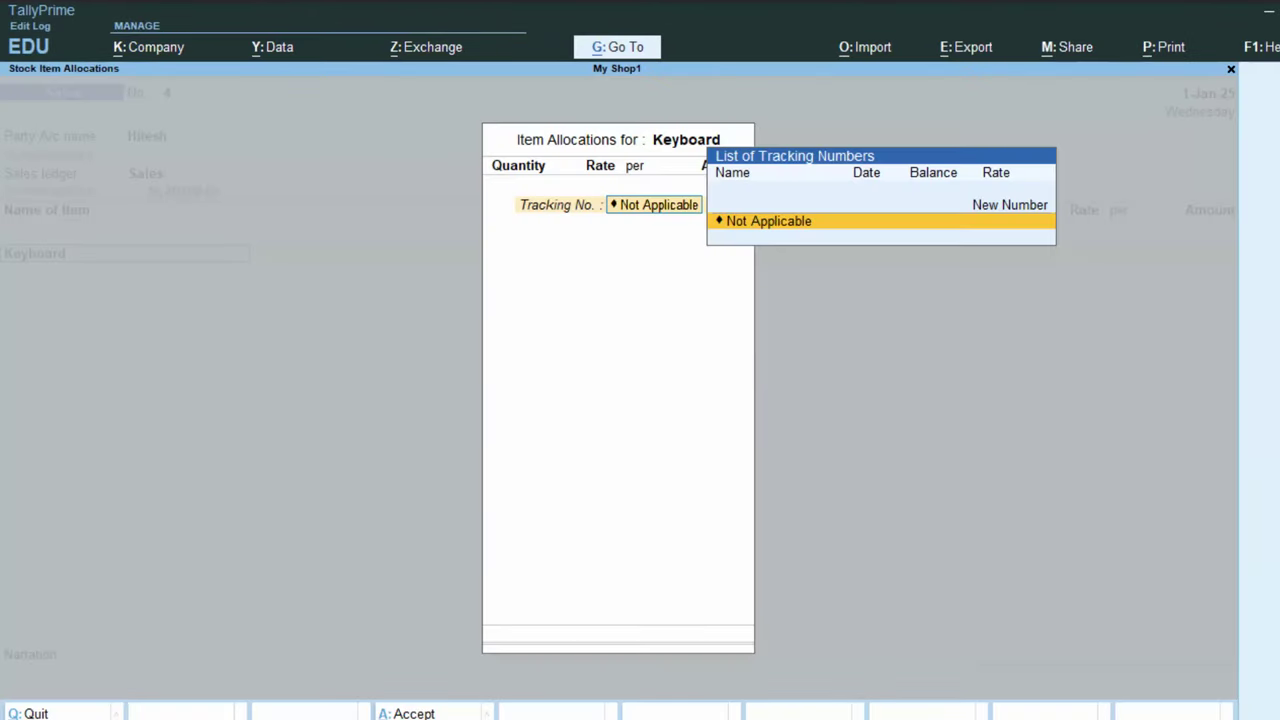
key("Return")
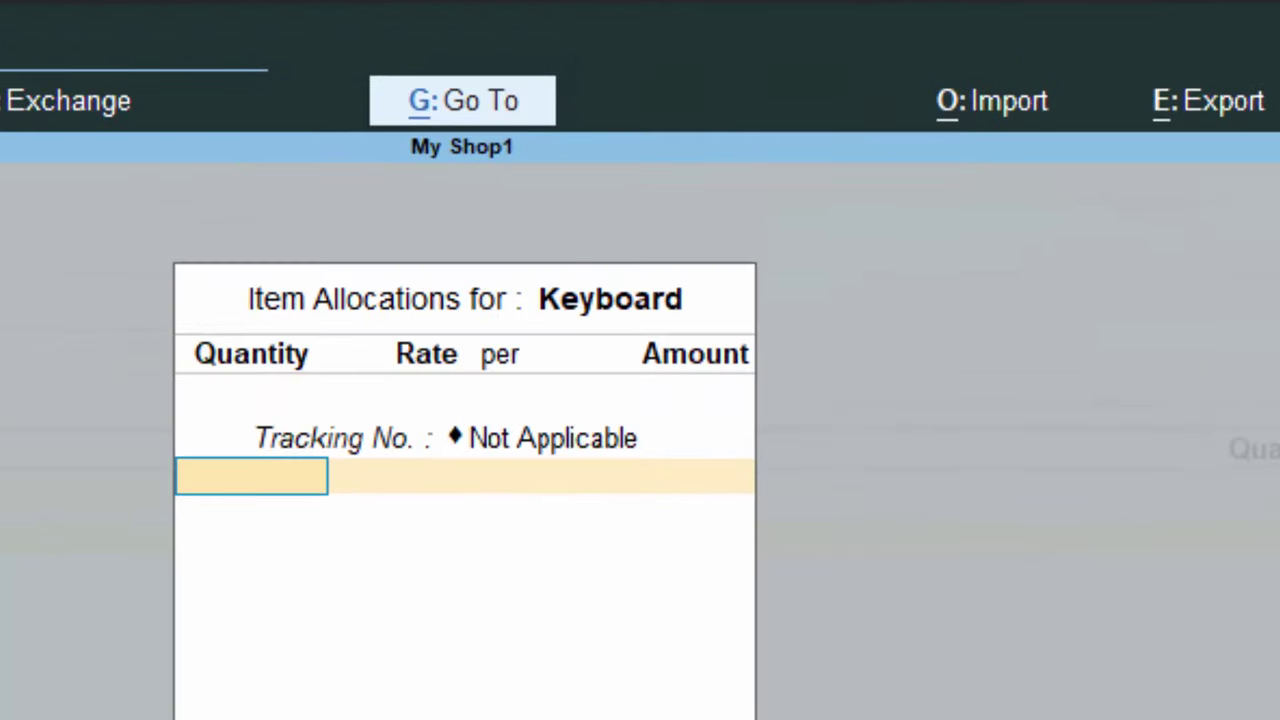
type("5")
key("Return")
key("Return")
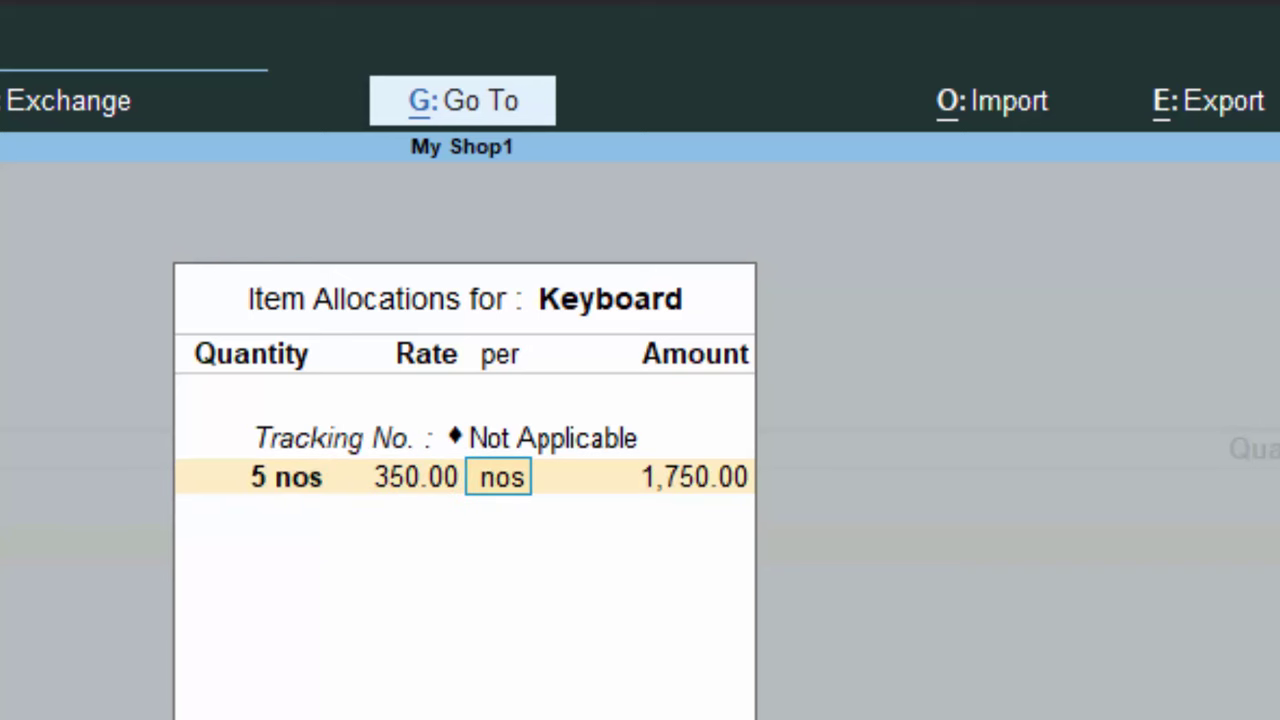
key("Return")
key("Return")
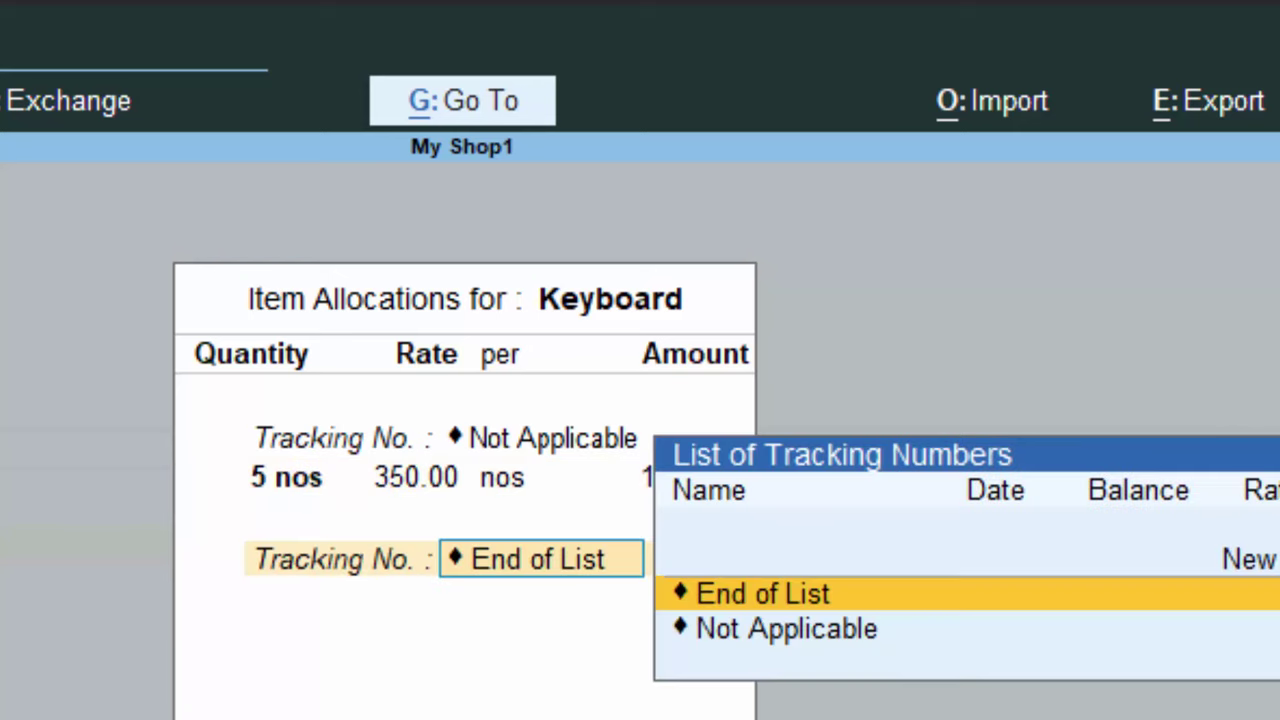
key("Return")
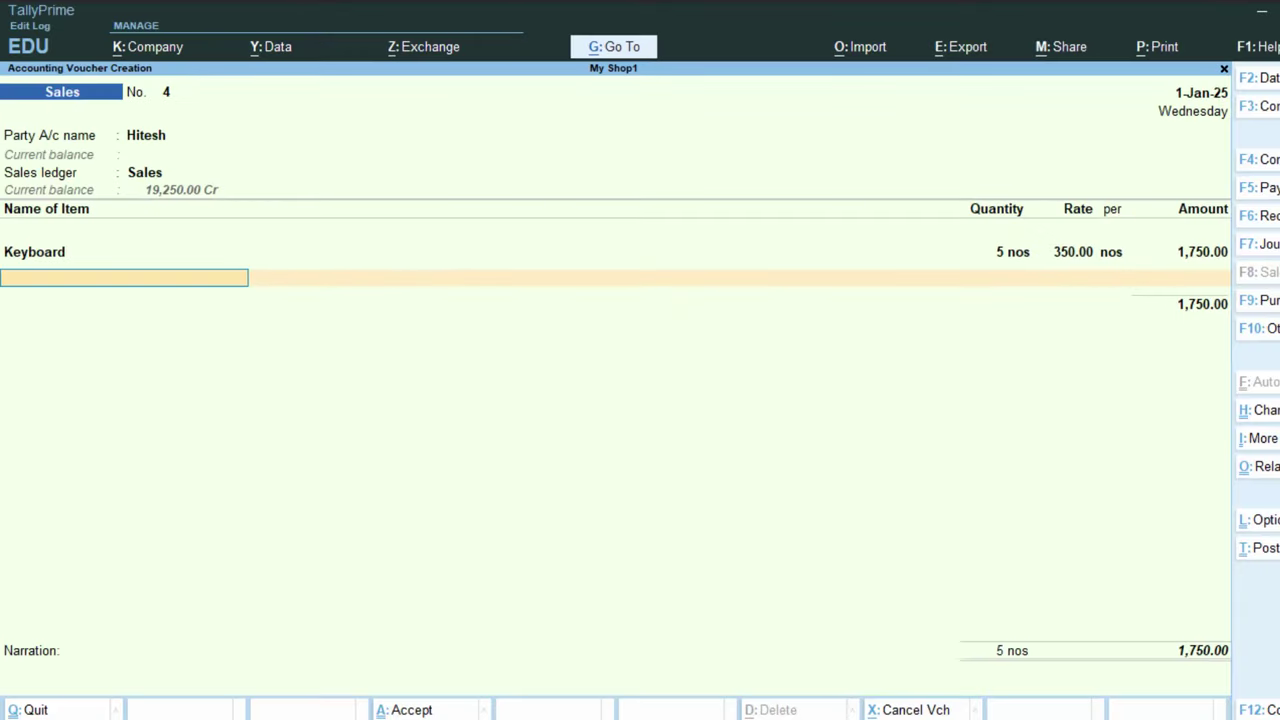
End the item list, accept the remaining defaults, and save the sales voucher without a narration
key("Return")
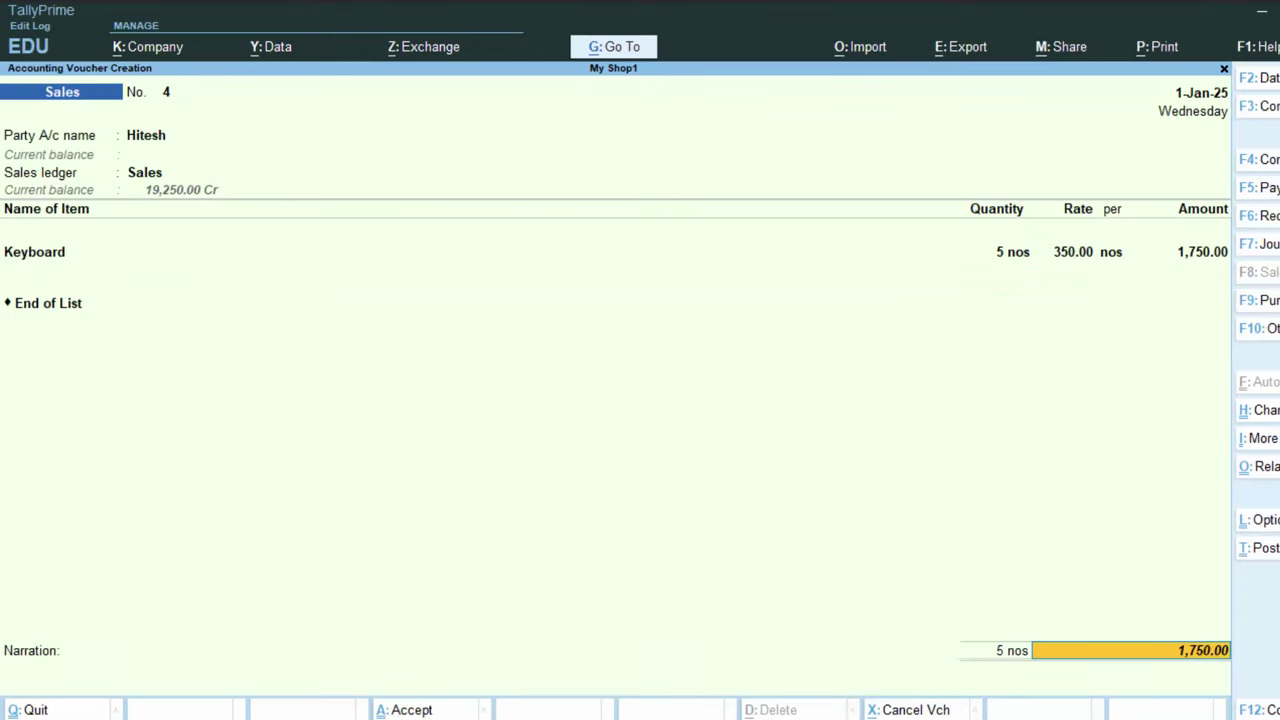
key("Return")
key("Return")
key("Return")
key("Return")
key("Return")
key("Return")
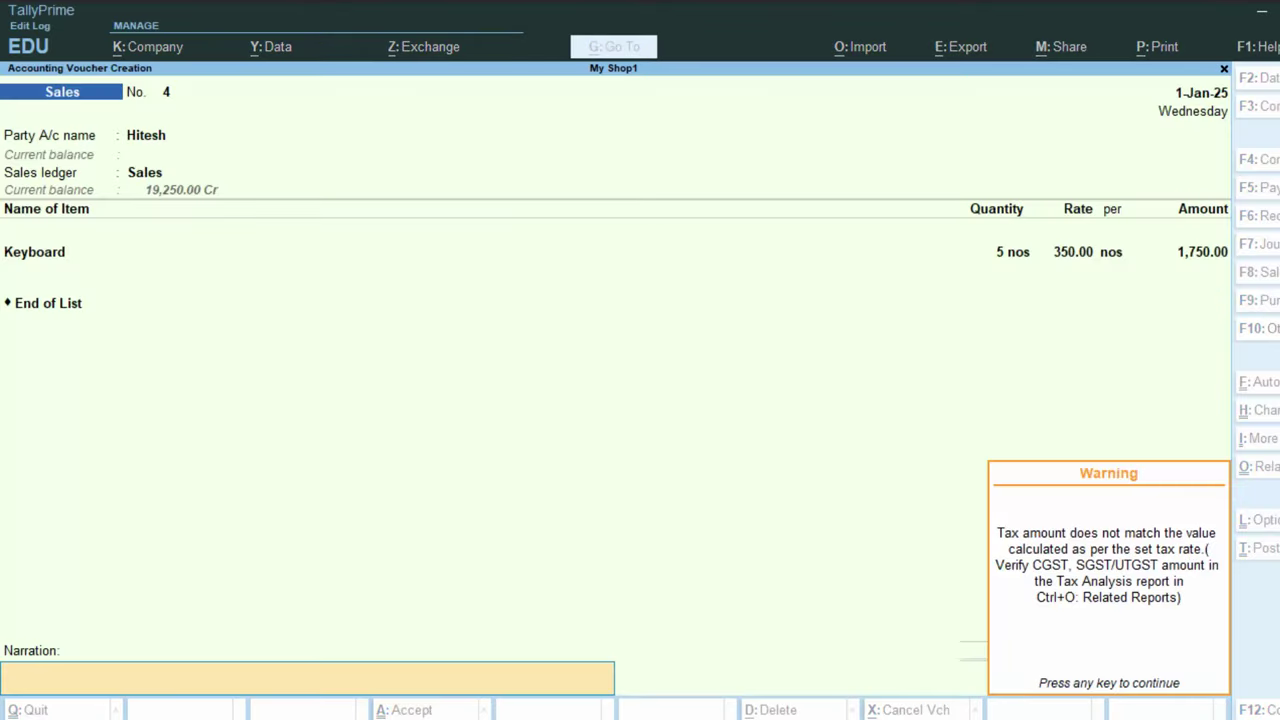
key("Return")
key("Return")
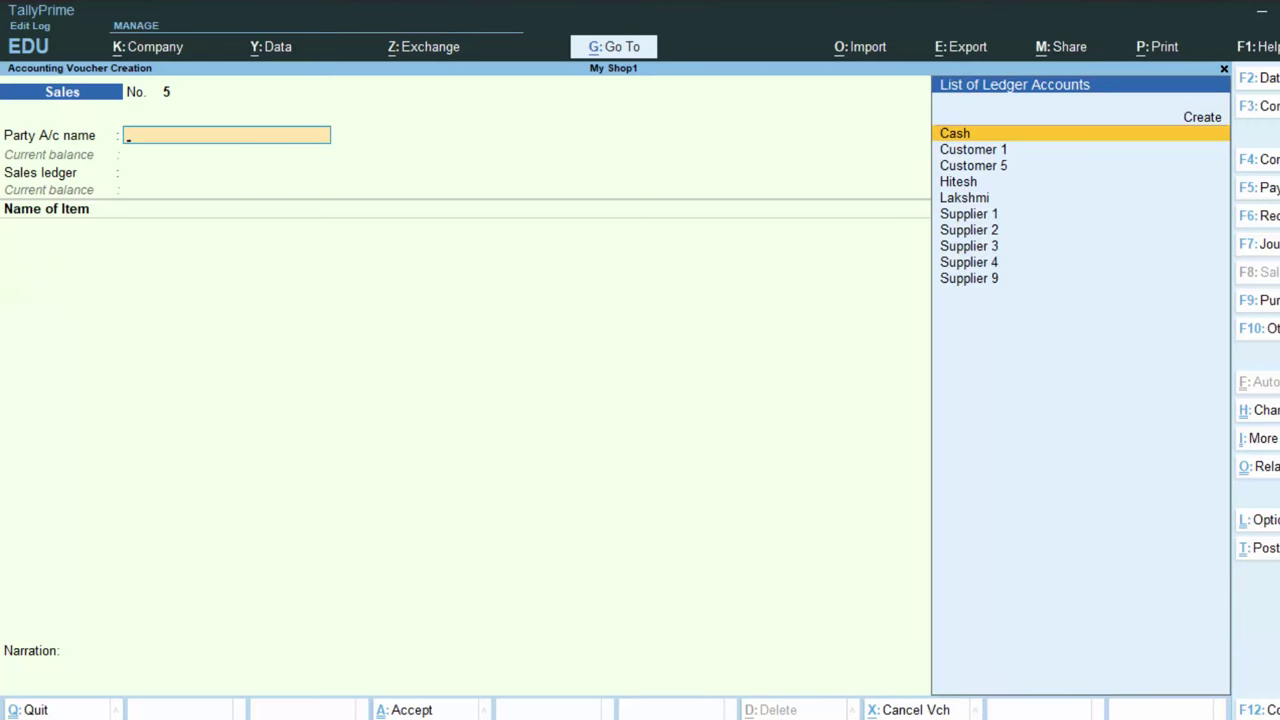
key("Escape")
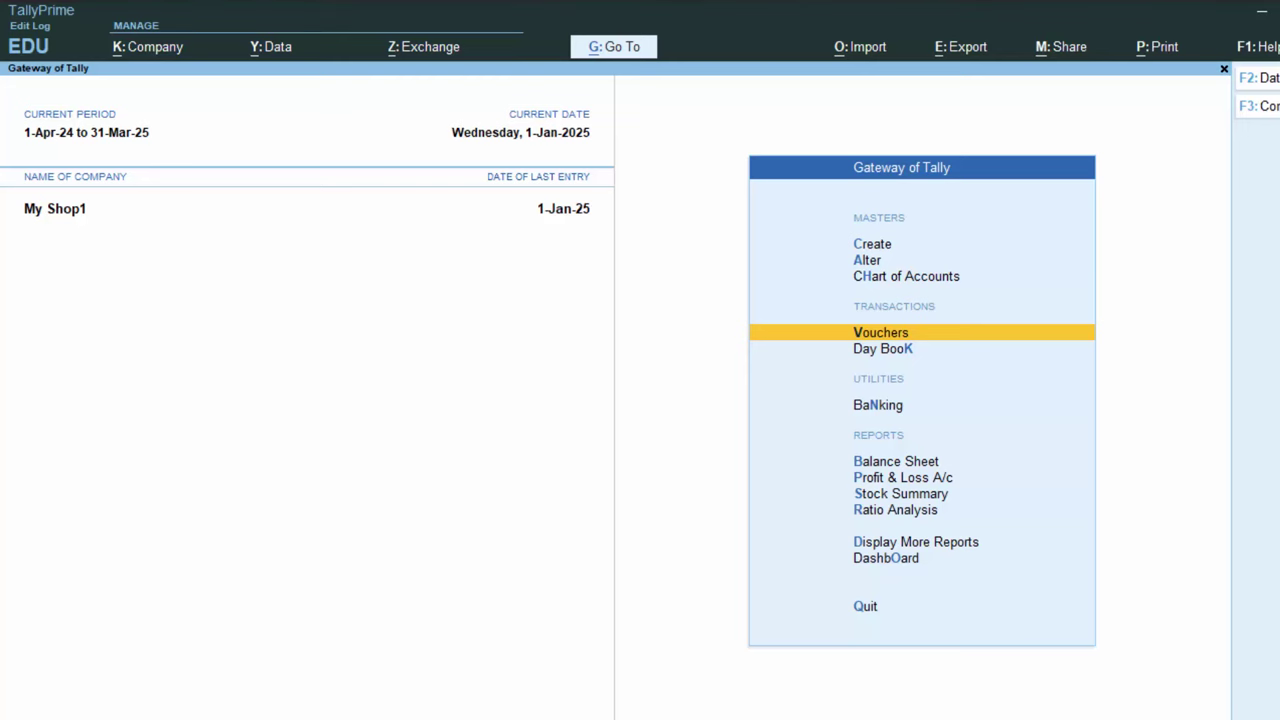
Examine sales voucher 4 from the Day Book and return to the Gateway of Tally
key("d")
key("d")
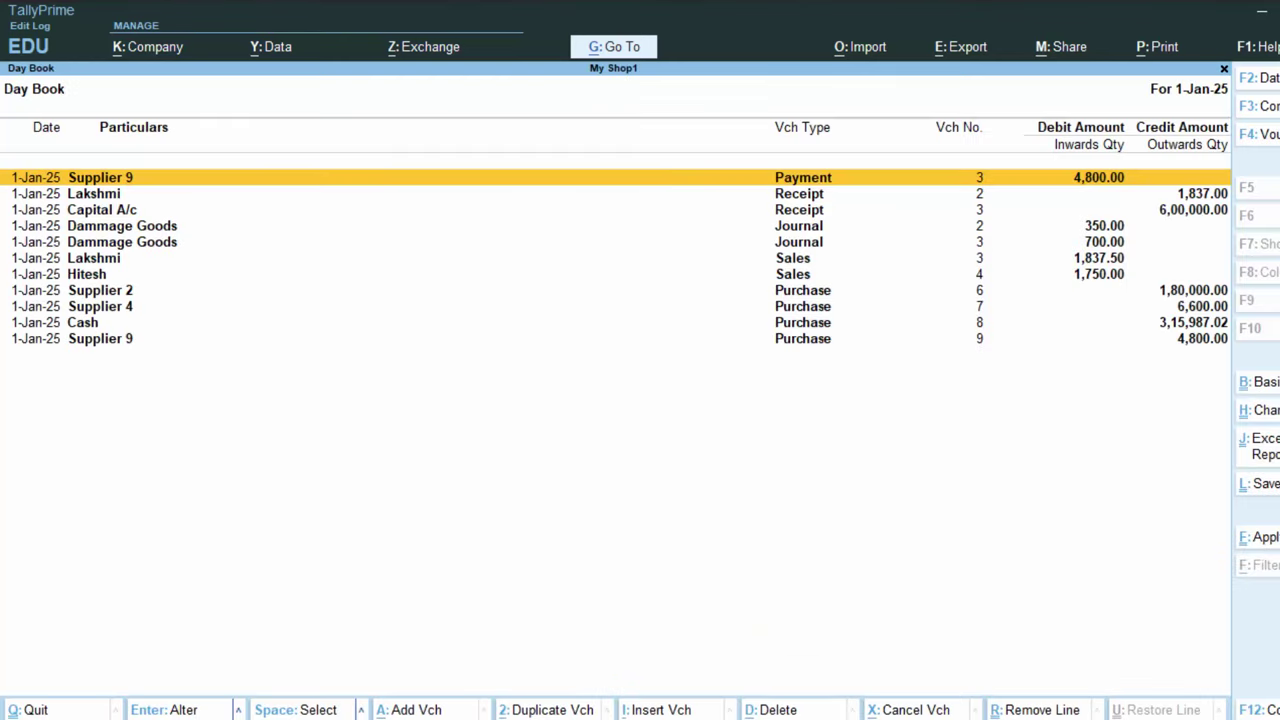
key("Down")
key("Down")
key("Down")
key("Down")
key("Down")
key("Down")
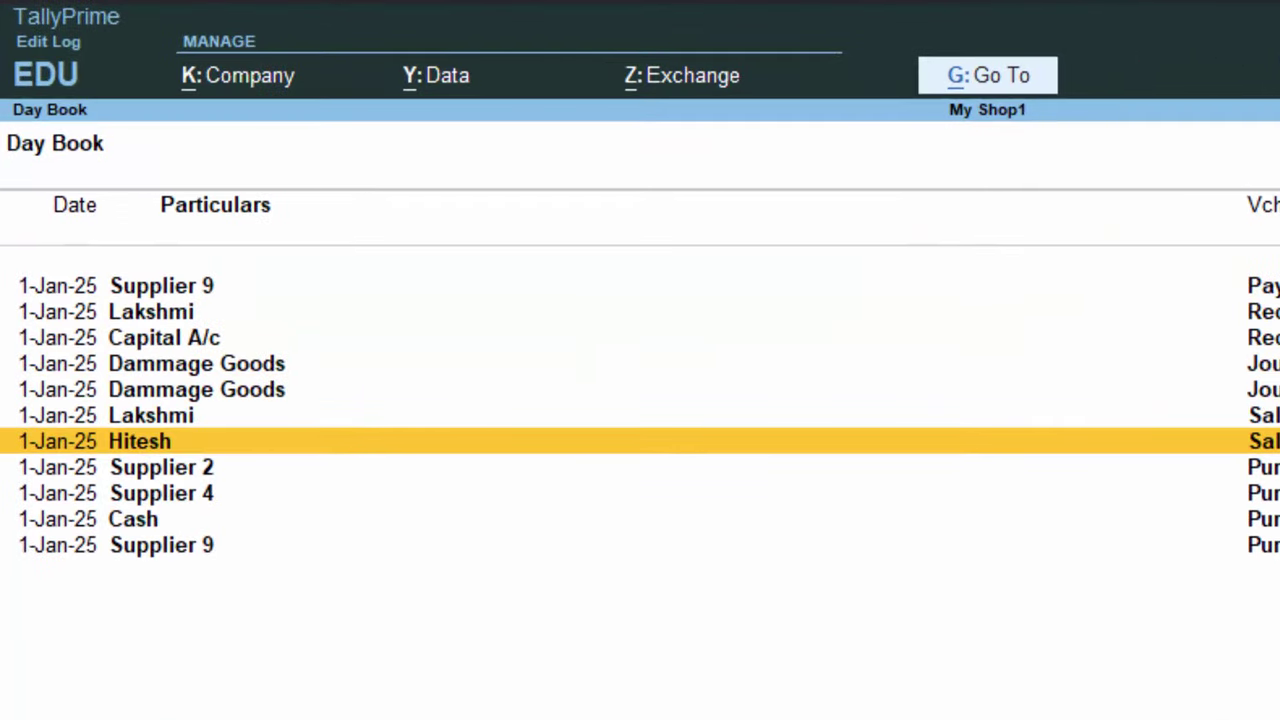
key("Return")
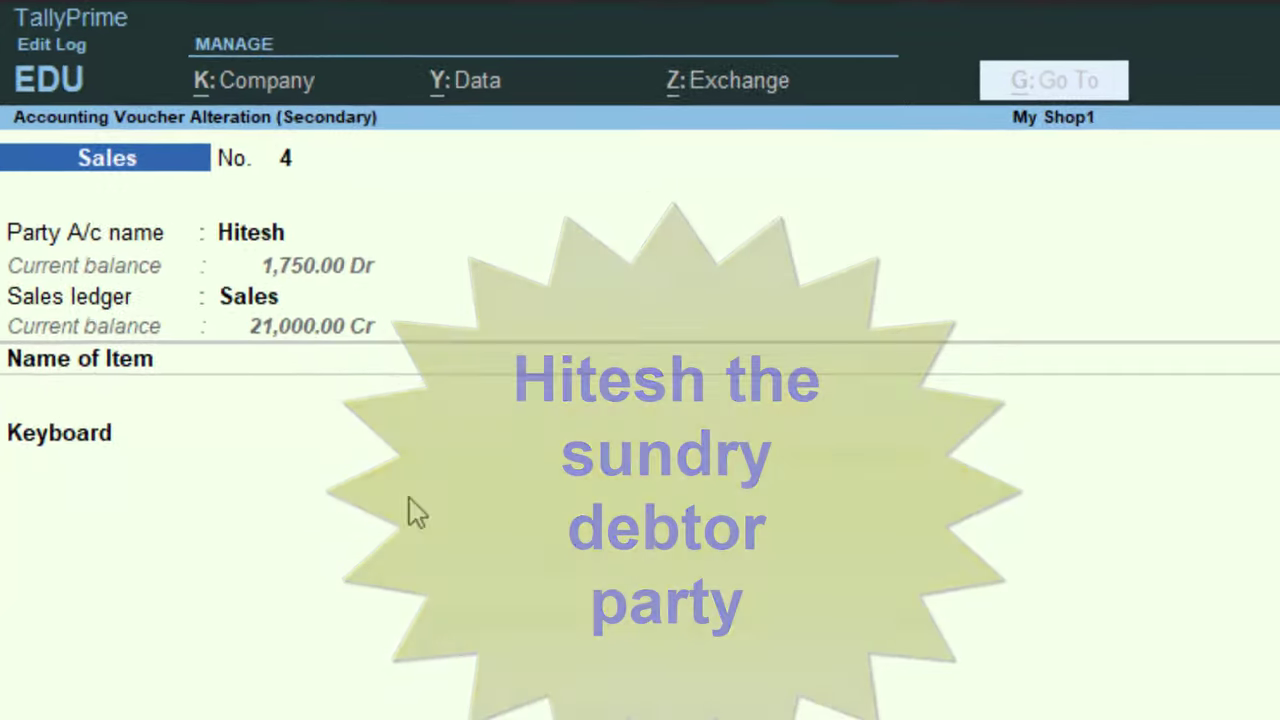
key("Escape")
key("Escape")
key("Escape")
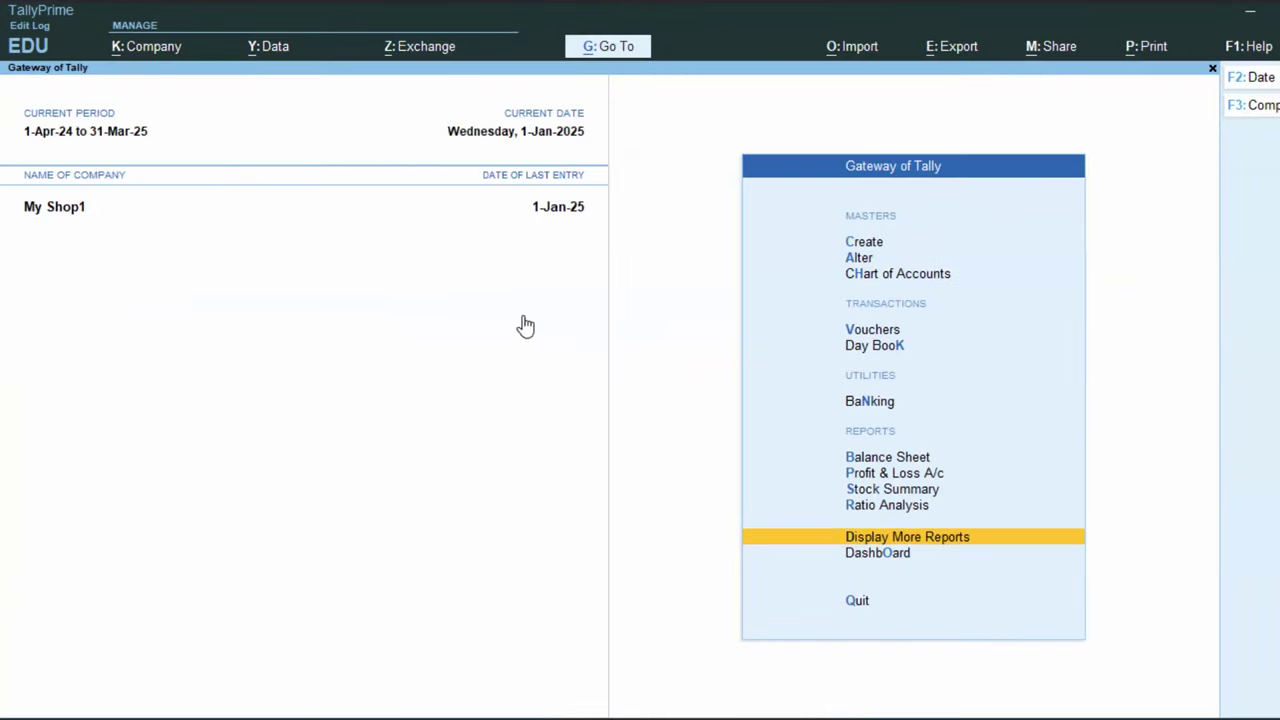
Start a receipt voucher and choose the customer ledger from sales voucher 4 as the credited account
key("v")
key("F8")
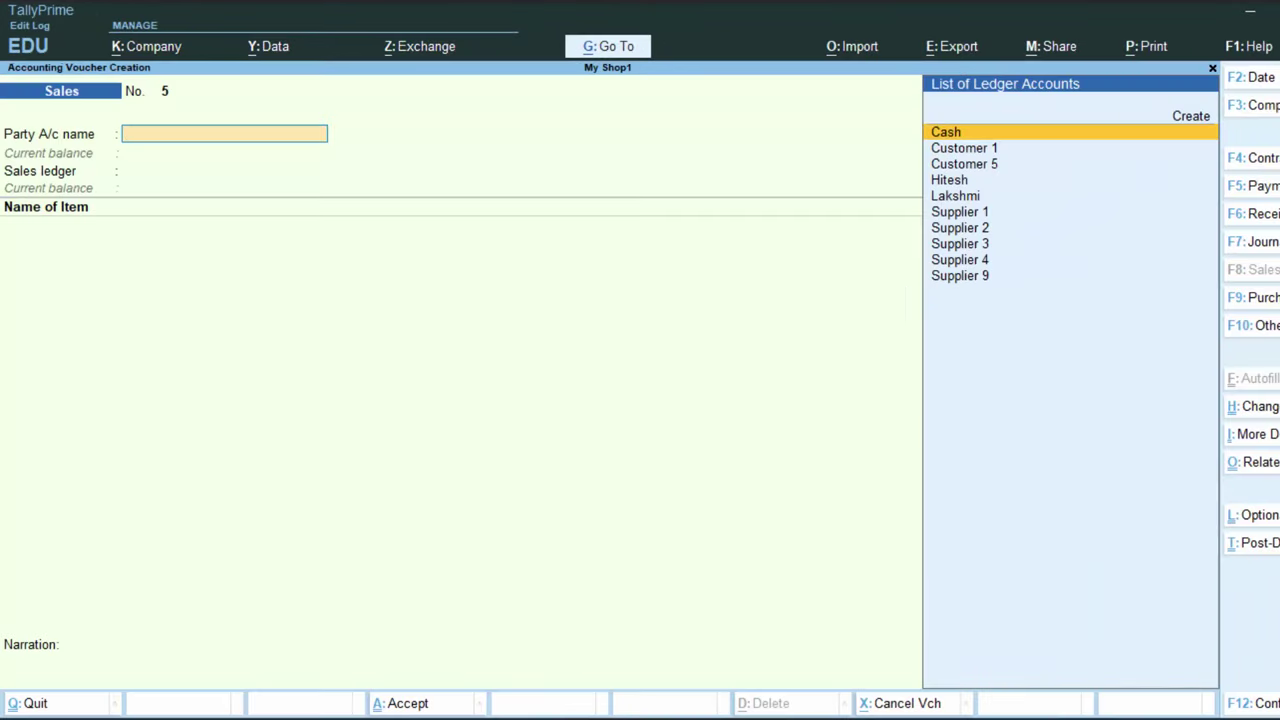
left_click(1272, 213)
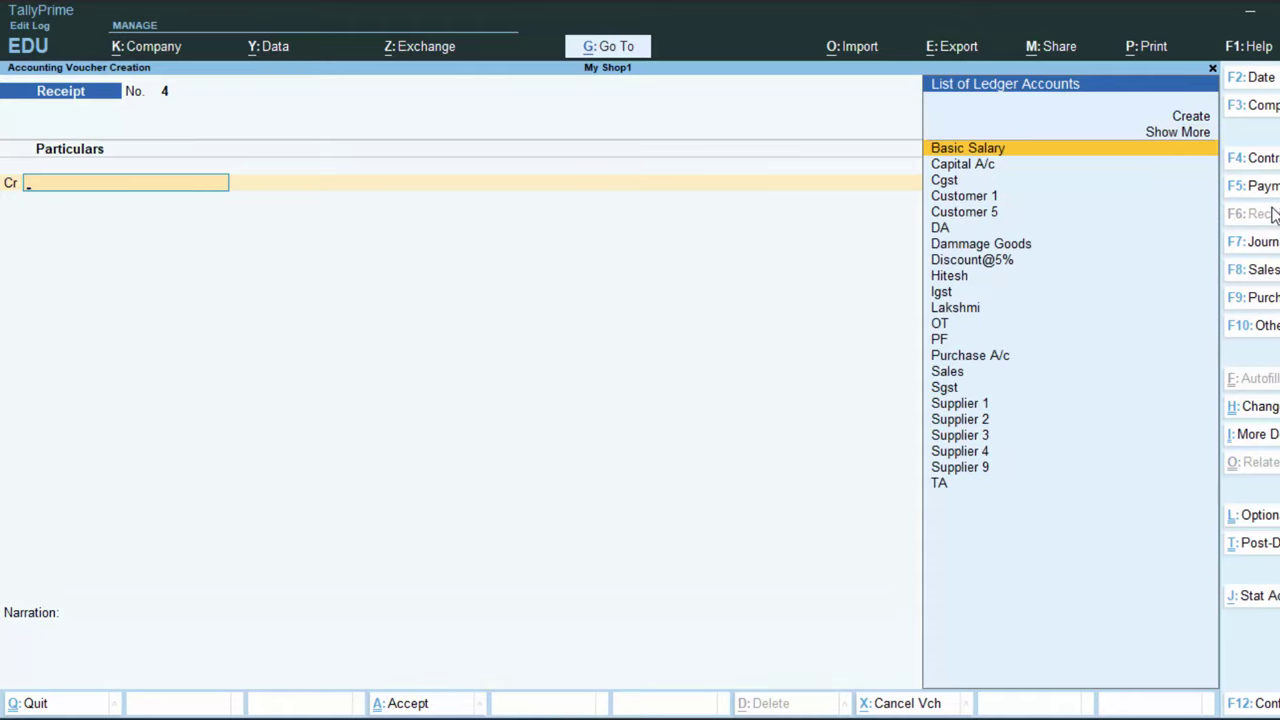
type("H")
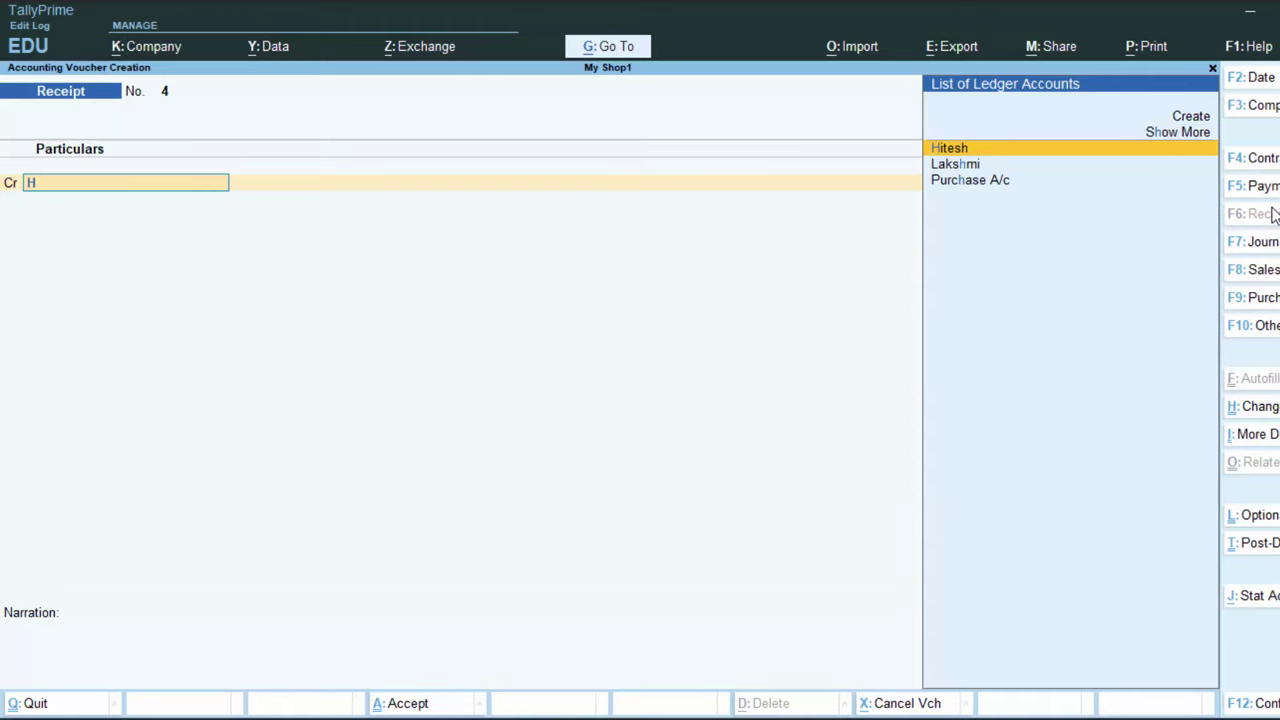
key("Return")
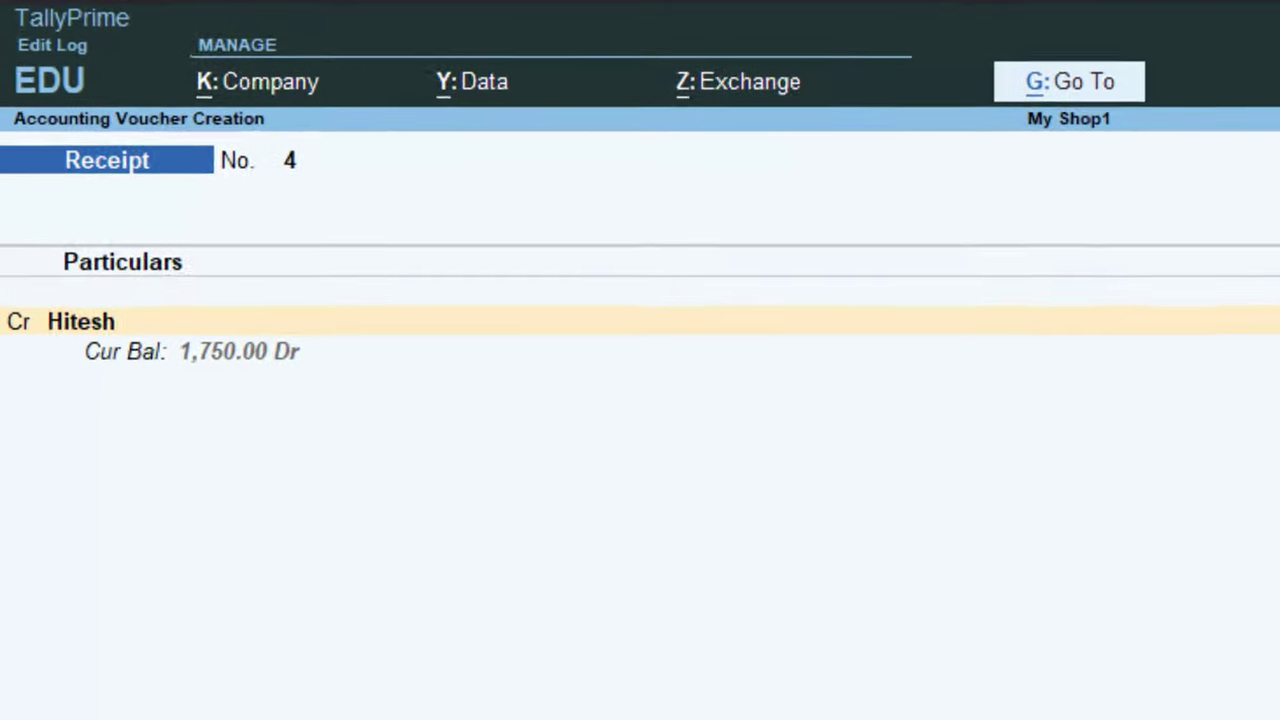
Set the customer's credit amount to 1750 and allocate it in full as Agst Ref to bill 4
type("1750")
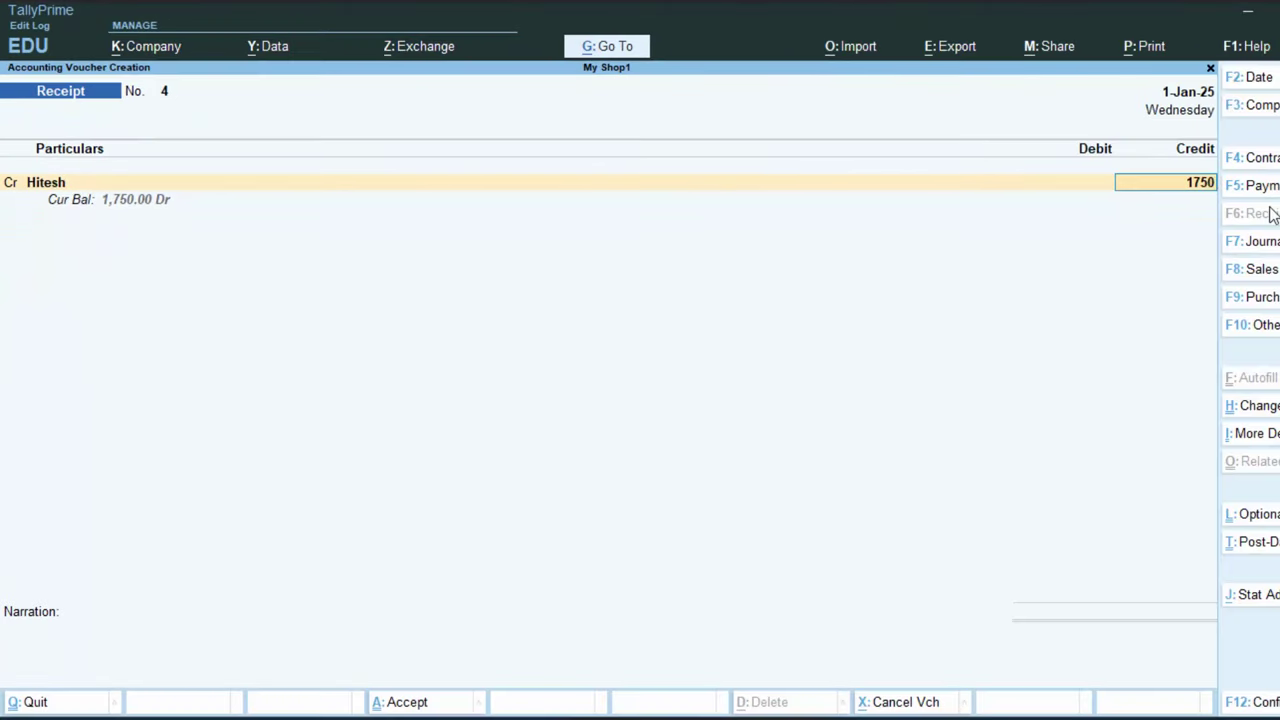
key("Return")
key("Return")
key("Return")
key("Return")
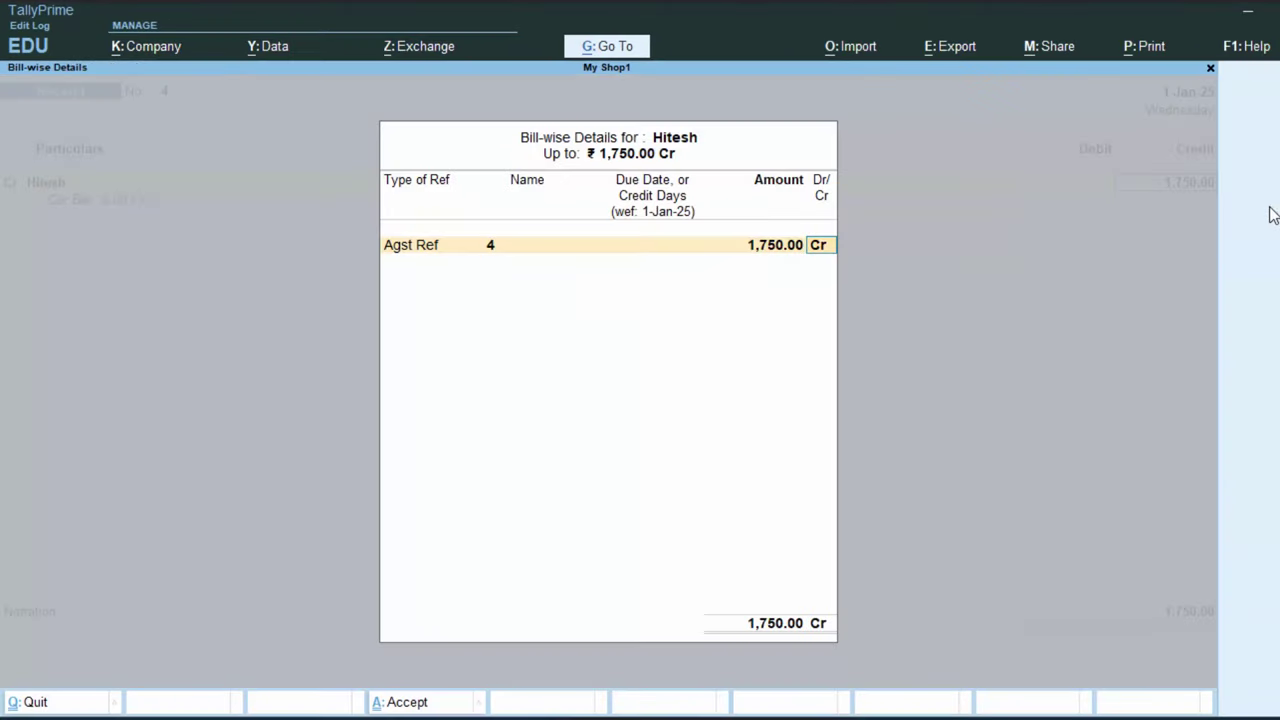
key("Return")
key("Return")
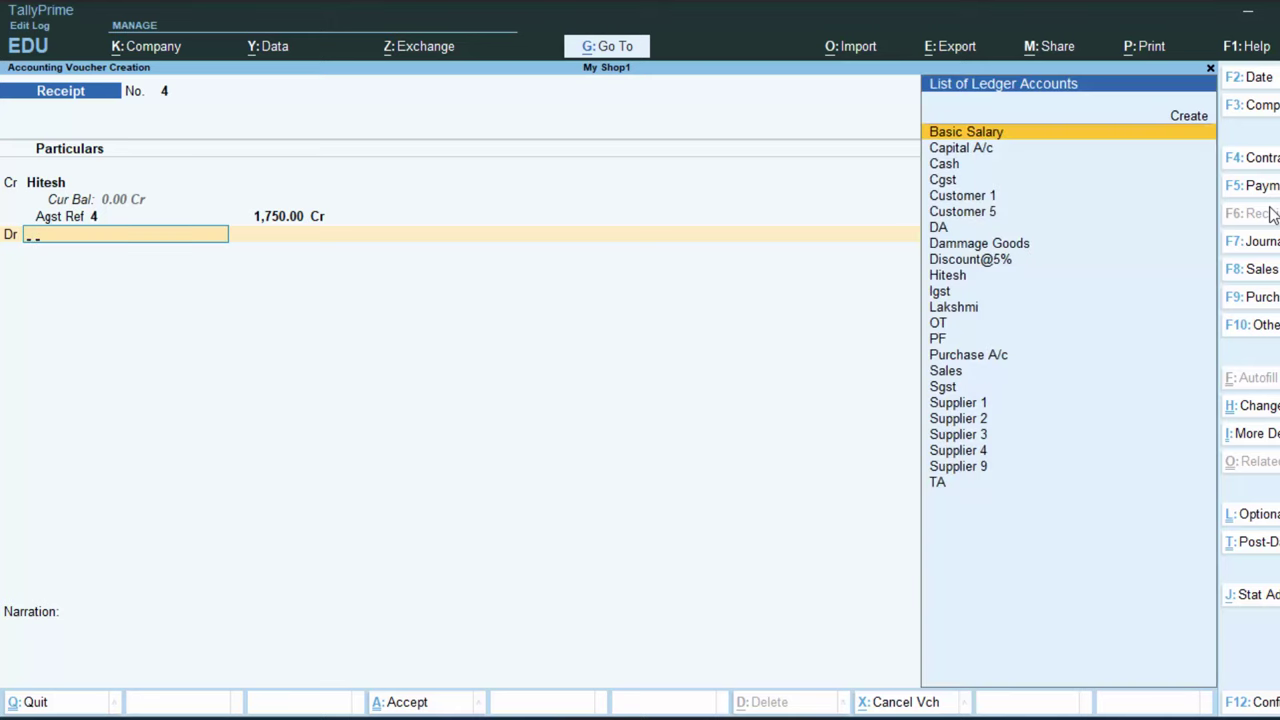
Debit the receipt to Cash and save the receipt voucher without a narration
type("C")
key("Down")
key("Down")
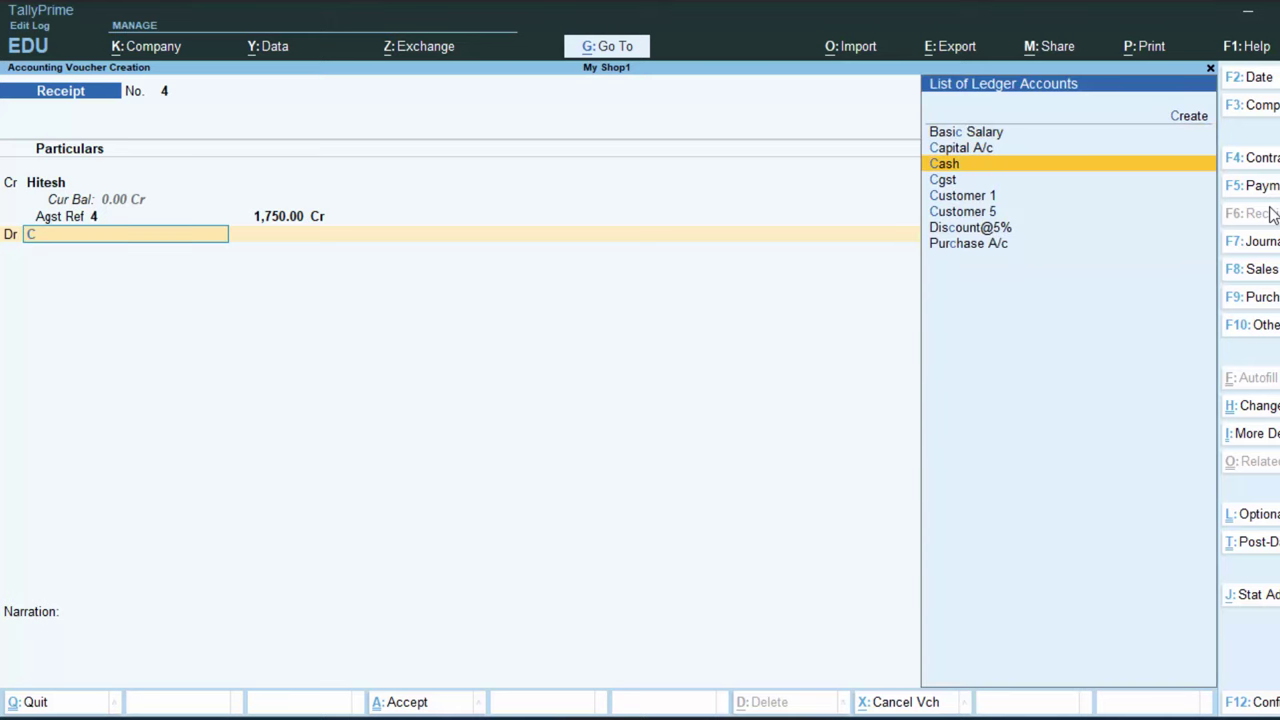
key("Return")
key("Return")
key("Return")
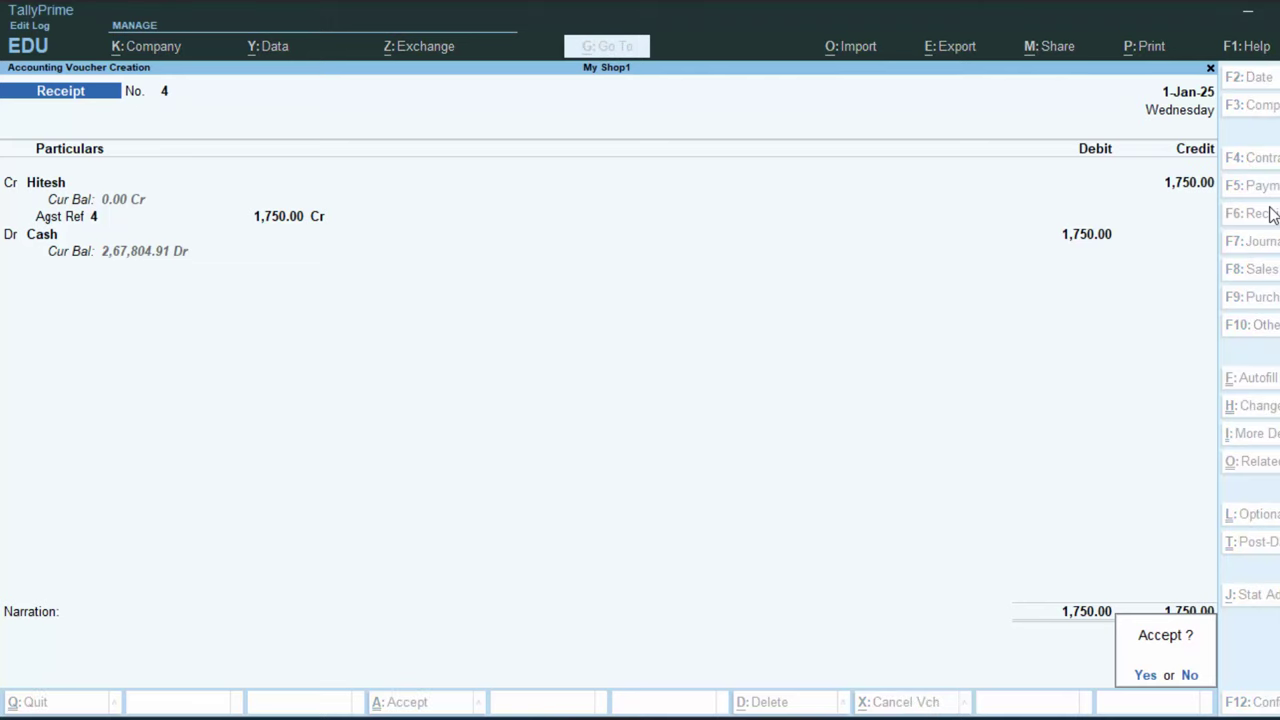
key("Return")
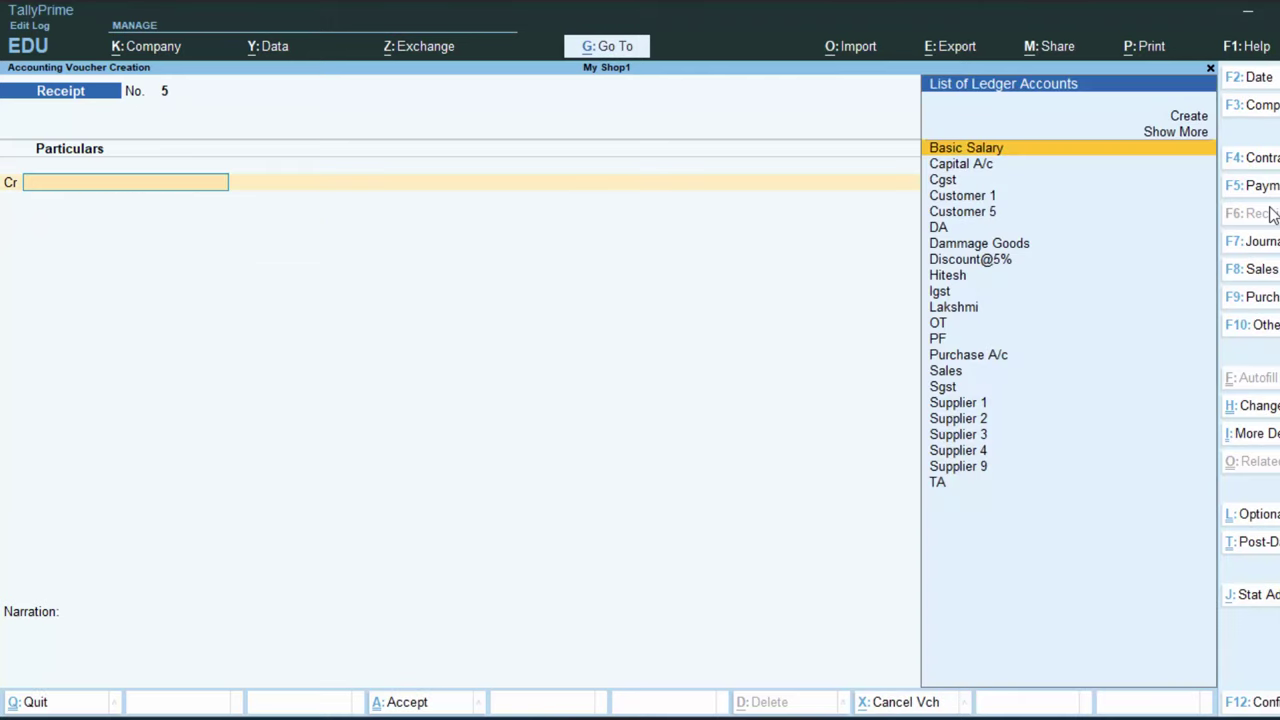